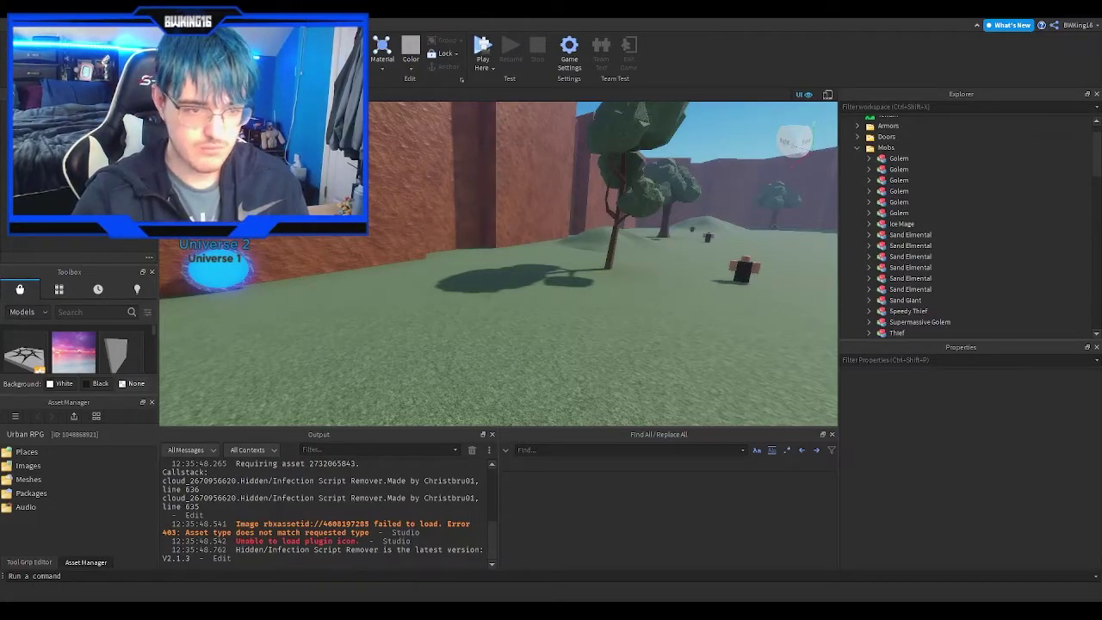
Insert the AnchorMobsOutOfDistance script from My Models and move it from Workspace into ServerScriptService
{"action": "right_click_drag", "start_coordinate": [627, 260], "coordinate": [730, 277]}
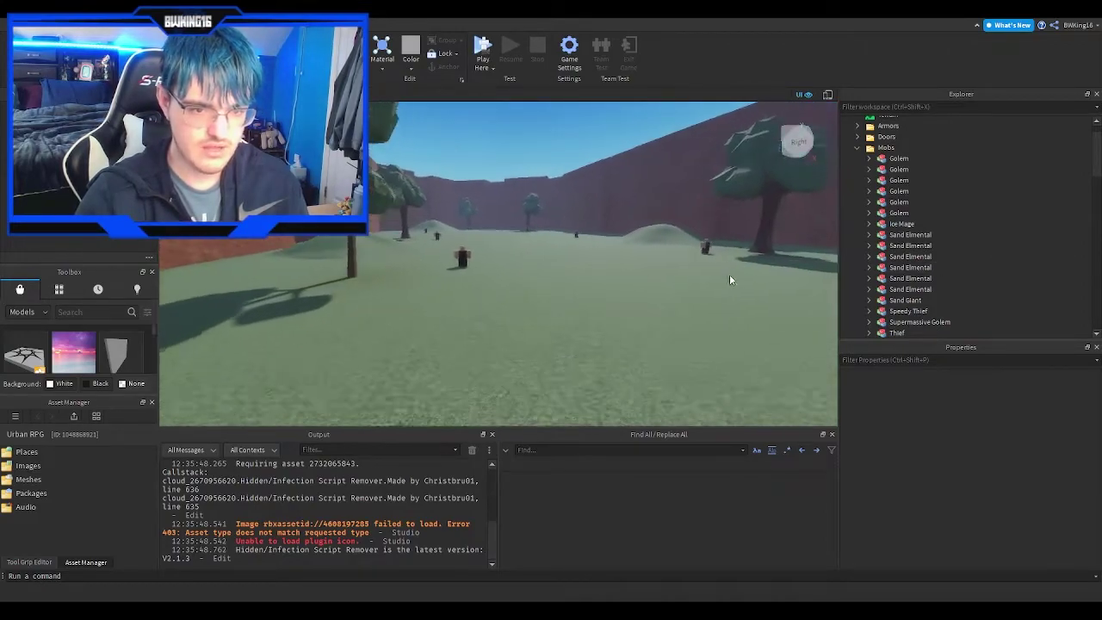
{"action": "key", "text": "w"}
{"action": "left_click", "coordinate": [60, 291]}
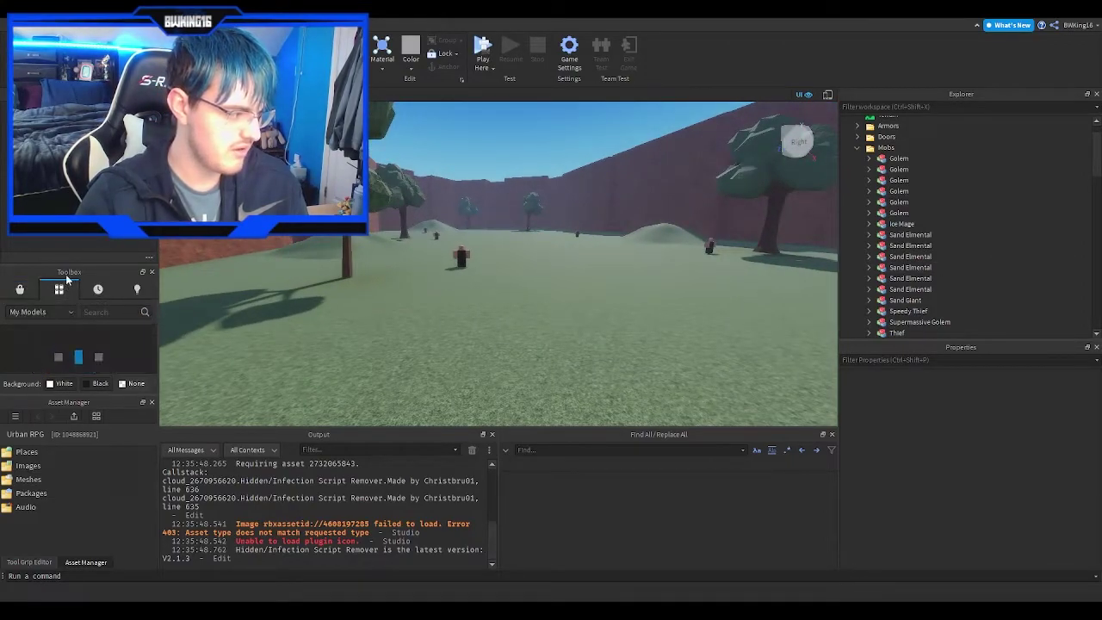
{"action": "left_click_drag", "start_coordinate": [70, 265], "coordinate": [71, 207]}
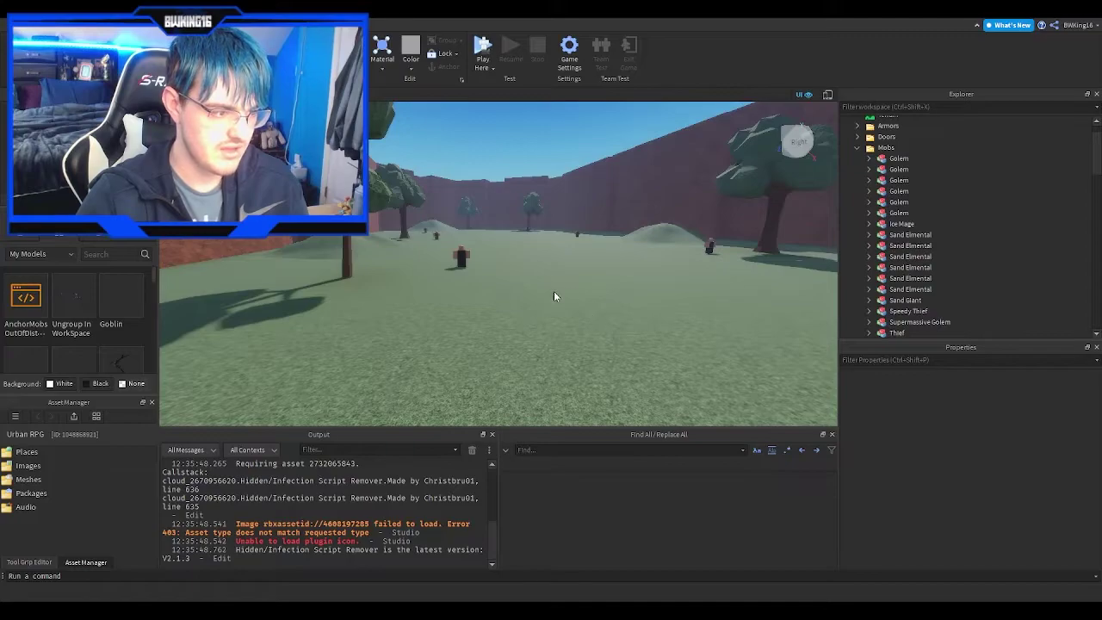
{"action": "right_click_drag", "start_coordinate": [660, 309], "coordinate": [644, 309]}
{"action": "scroll", "coordinate": [943, 295], "scroll_direction": "down", "scroll_amount": 2}
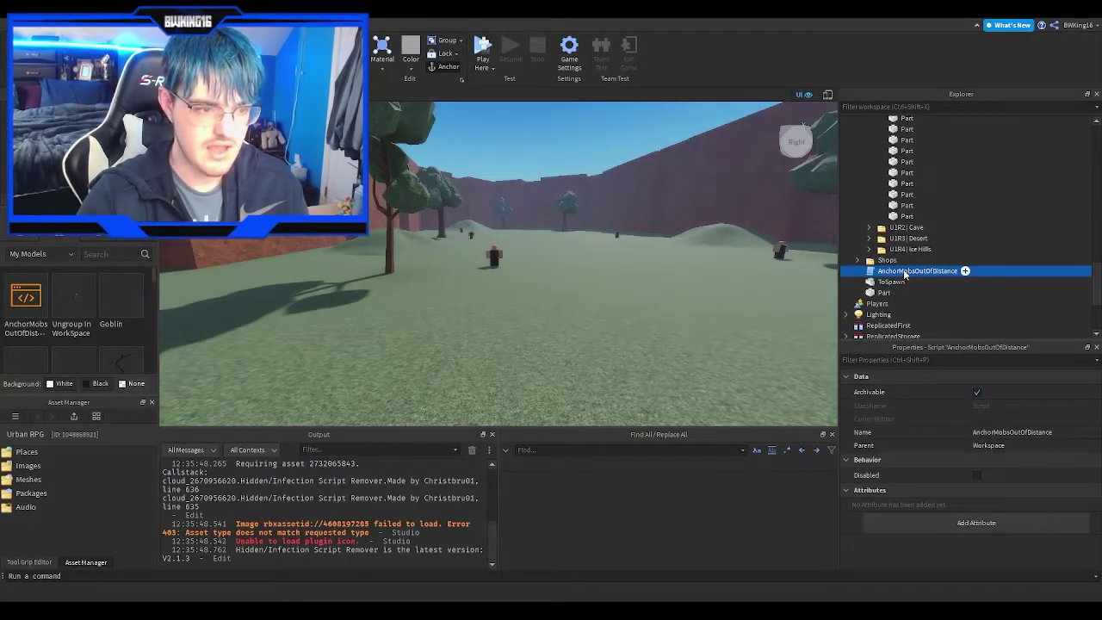
{"action": "mouse_move", "coordinate": [911, 272]}
{"action": "left_mouse_down"}
{"action": "mouse_move", "coordinate": [930, 300]}
{"action": "mouse_move", "coordinate": [916, 285]}
{"action": "left_mouse_up"}
{"action": "key", "text": "w"}
{"action": "key", "text": "e"}
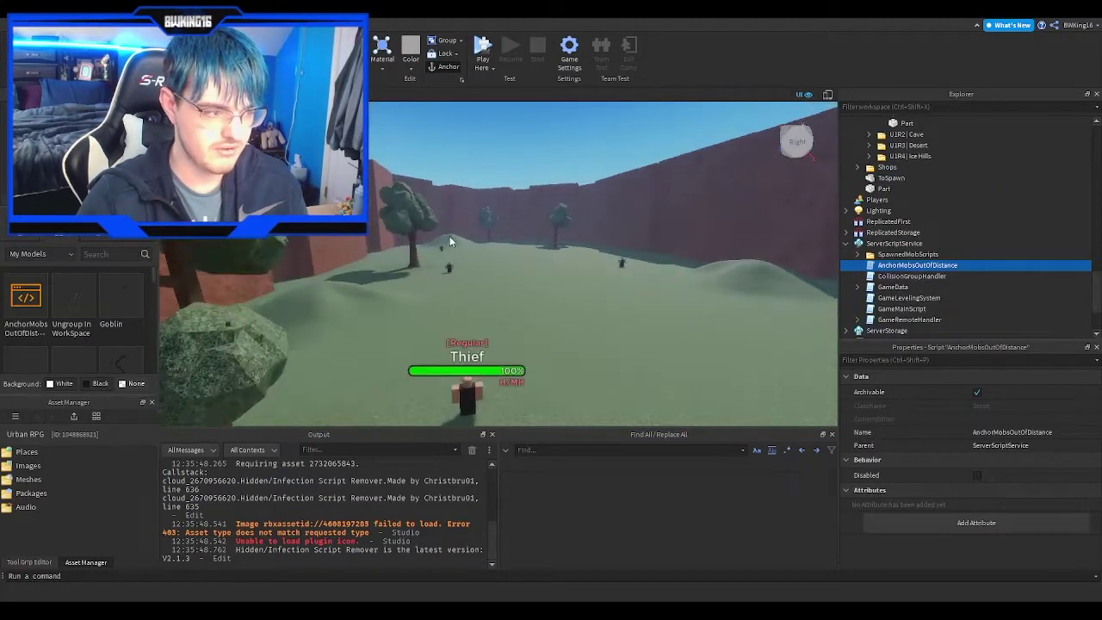
{"action": "key", "text": "w"}
{"action": "right_click_drag", "start_coordinate": [525, 253], "coordinate": [526, 254]}
{"action": "key", "text": "w"}
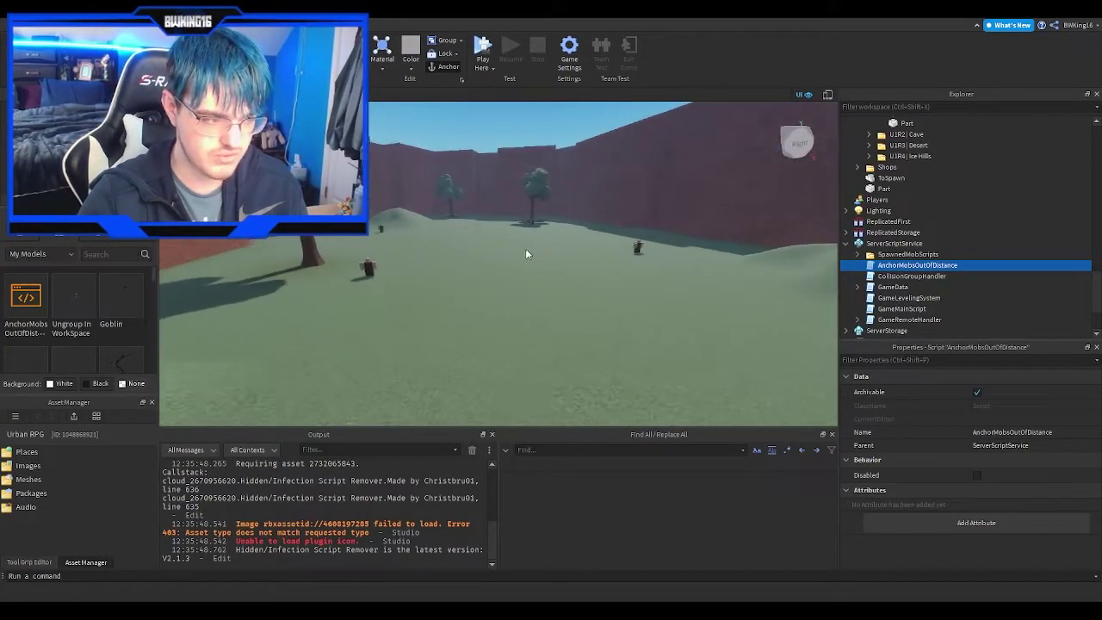
{"action": "key", "text": "s"}
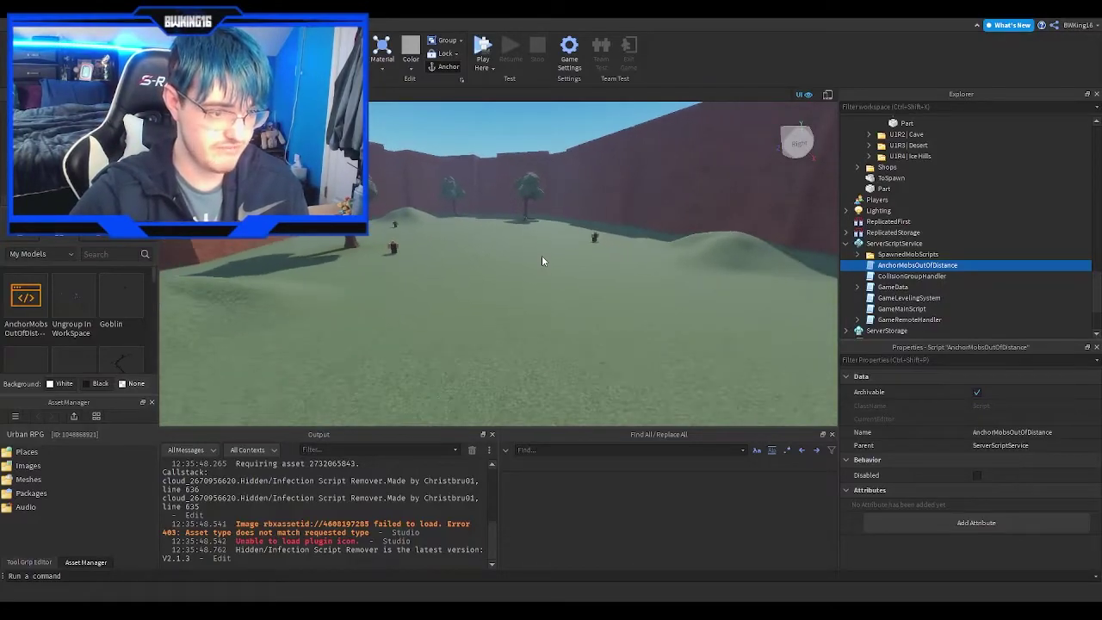
Open the AnchorMobsOutOfDistance script, review its distance comment and player-position loop, and return to the 3D view
{"action": "double_click", "coordinate": [893, 265]}
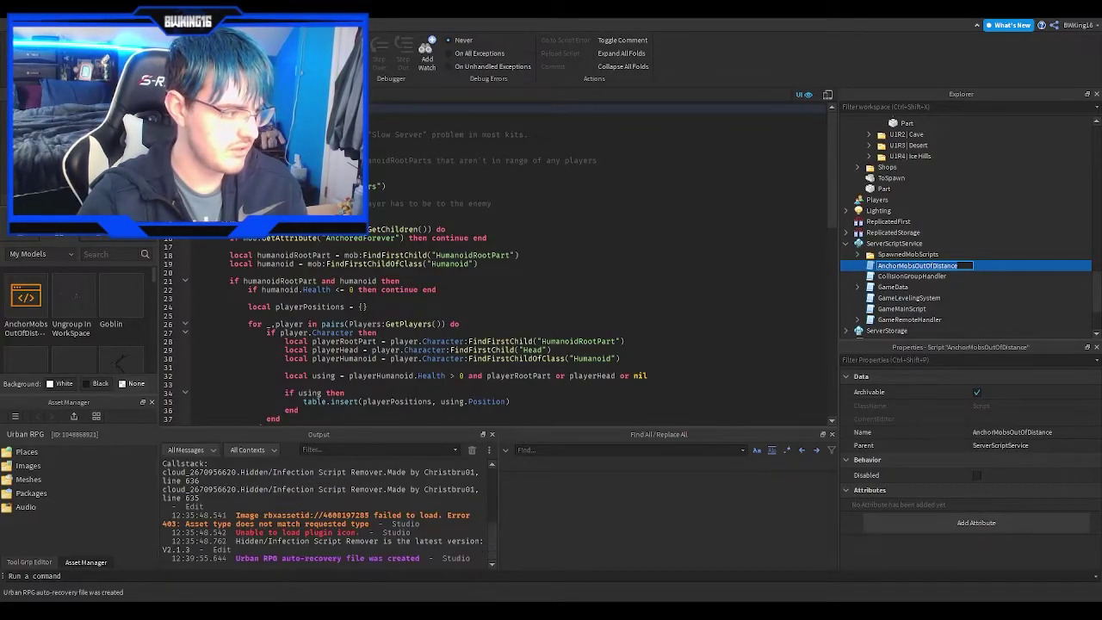
{"action": "scroll", "coordinate": [431, 192], "scroll_direction": "down", "scroll_amount": 5}
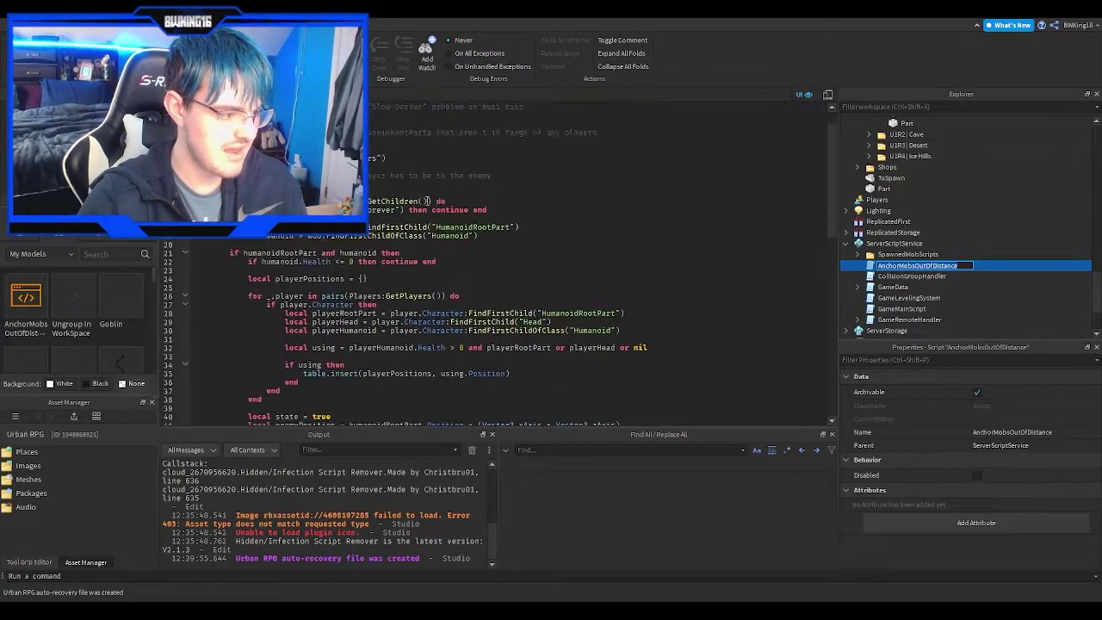
{"action": "scroll", "coordinate": [500, 264], "scroll_direction": "up", "scroll_amount": 1}
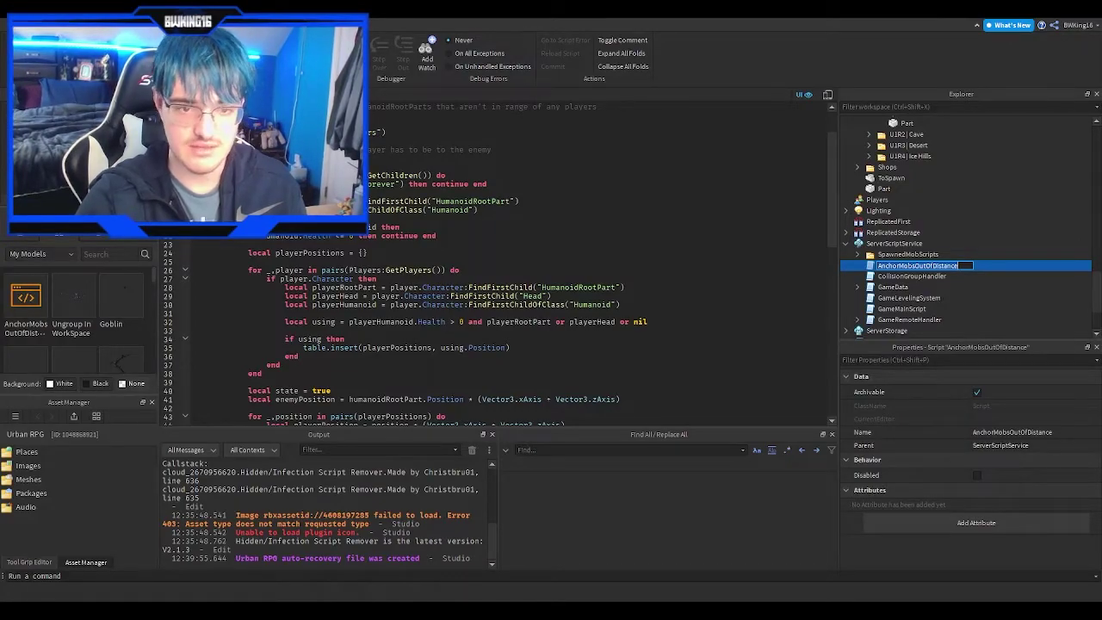
{"action": "left_click", "coordinate": [482, 175]}
{"action": "left_click", "coordinate": [483, 159]}
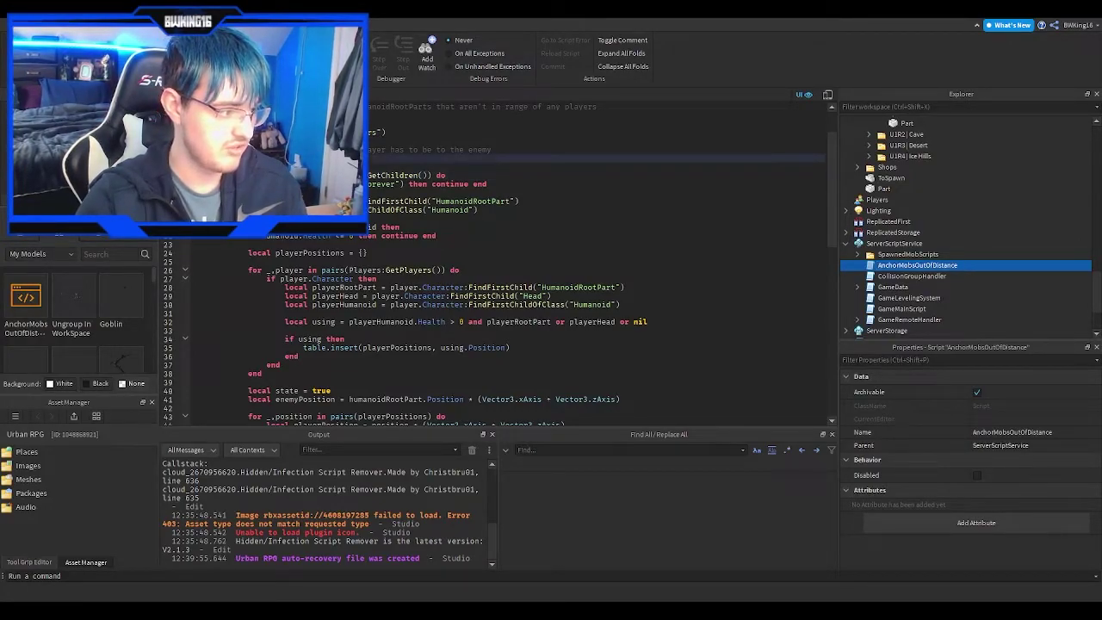
{"action": "left_click", "coordinate": [482, 141]}
{"action": "left_click", "coordinate": [200, 94]}
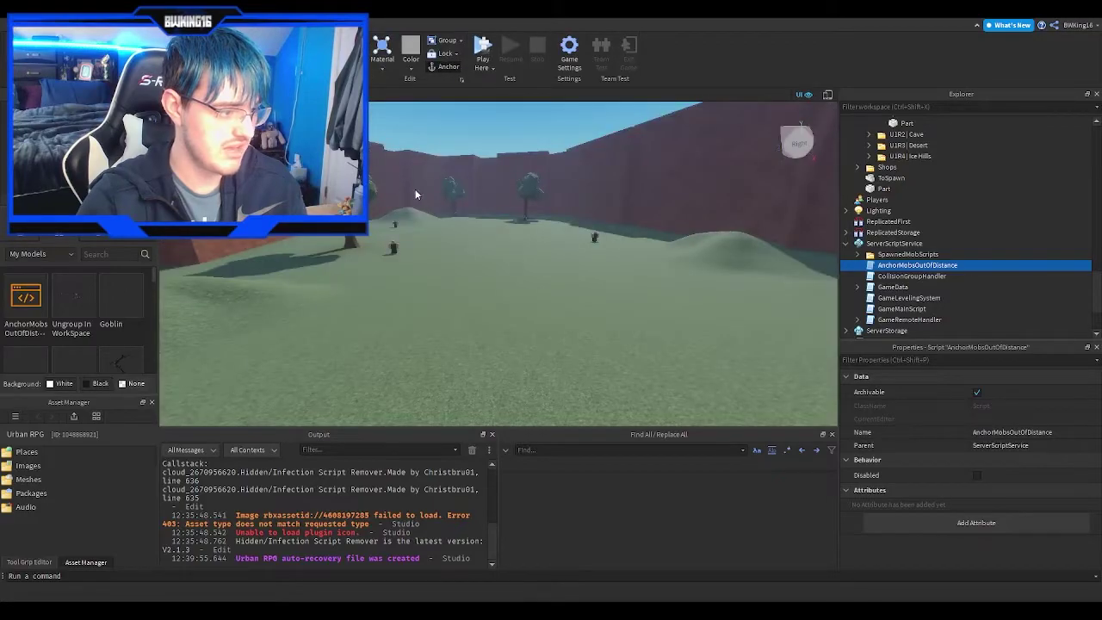
Look over the mob field and the area around the spawn pad beside the rock wall
{"action": "left_click", "coordinate": [547, 245]}
{"action": "right_click_drag", "start_coordinate": [547, 245], "coordinate": [492, 216]}
{"action": "key", "text": "w"}
{"action": "key", "text": "w"}
{"action": "key", "text": "w"}
{"action": "key", "text": "w"}
{"action": "key", "text": "w"}
{"action": "key", "text": "w"}
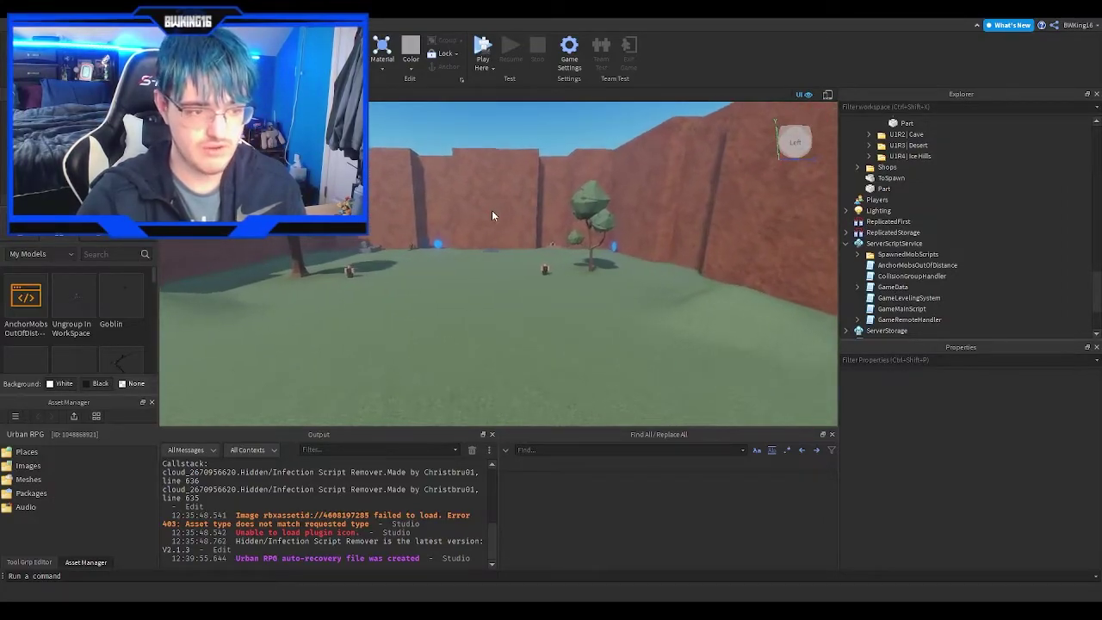
{"action": "key", "text": "w"}
{"action": "right_click_drag", "start_coordinate": [492, 211], "coordinate": [491, 211]}
{"action": "left_click_drag", "start_coordinate": [472, 186], "coordinate": [541, 275]}
{"action": "right_click_drag", "start_coordinate": [543, 276], "coordinate": [543, 276]}
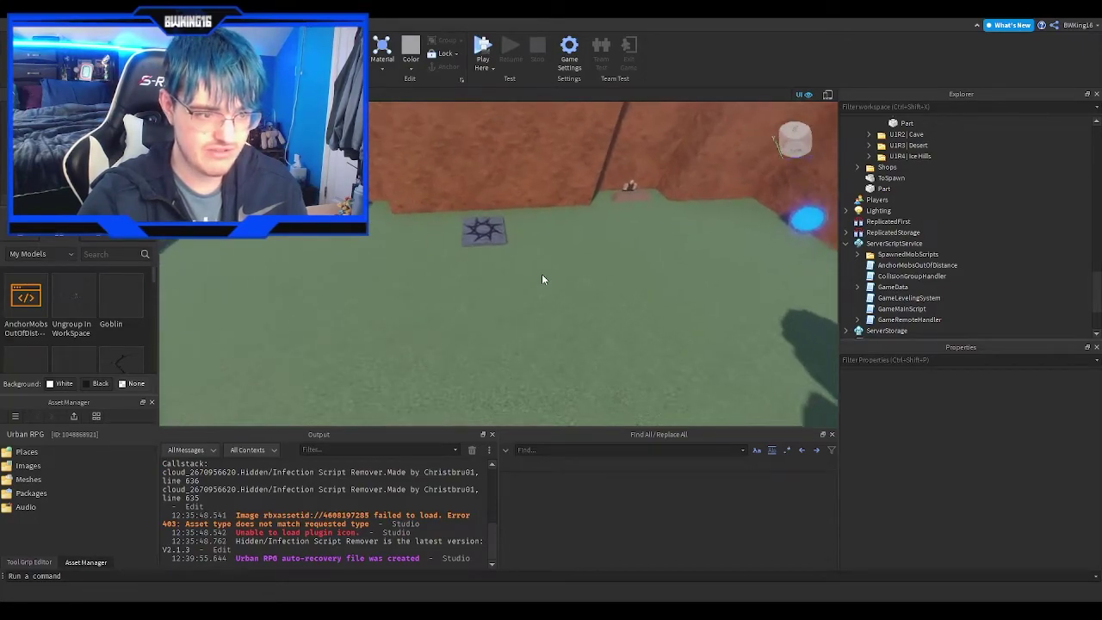
{"action": "left_click_drag", "start_coordinate": [361, 263], "coordinate": [533, 191]}
{"action": "key", "text": "w"}
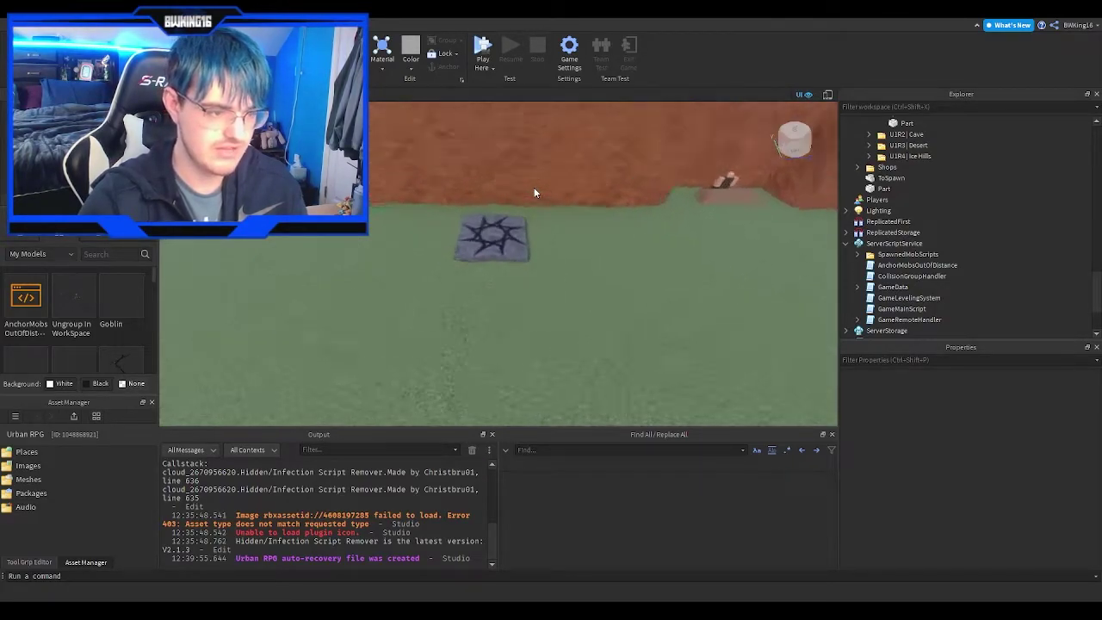
{"action": "mouse_move", "coordinate": [534, 192]}
{"action": "right_mouse_down"}
{"action": "mouse_move", "coordinate": [516, 190]}
{"action": "mouse_move", "coordinate": [533, 197]}
{"action": "right_mouse_up"}
{"action": "key", "text": "w"}
{"action": "key", "text": "w"}
{"action": "right_click_drag", "start_coordinate": [668, 243], "coordinate": [609, 242]}
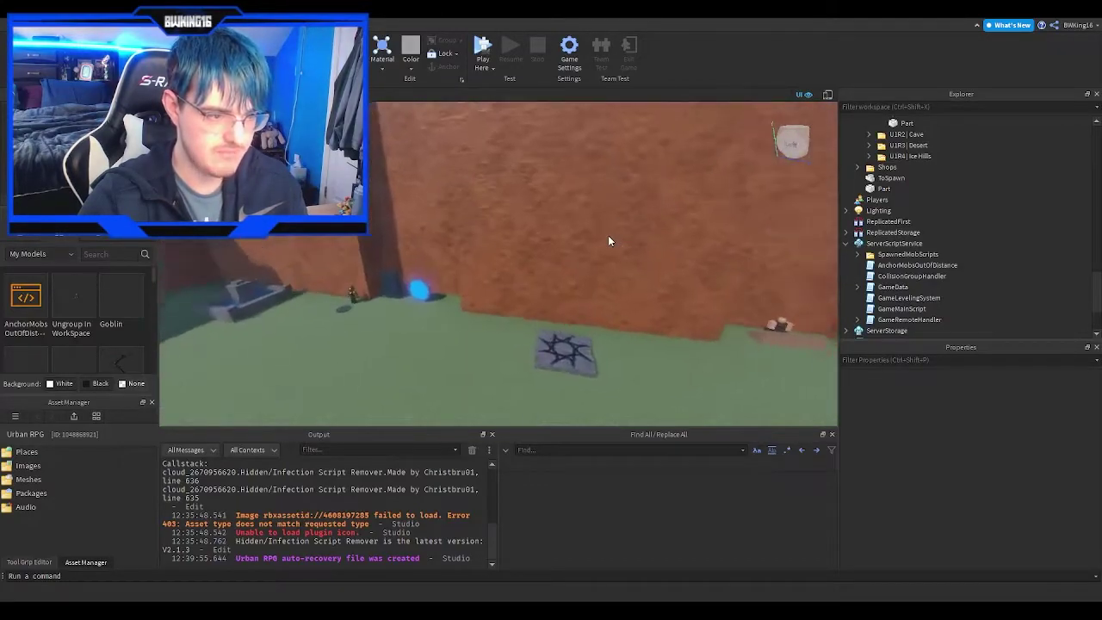
Start a playtest with the character on the spawn pad
{"action": "right_click_drag", "start_coordinate": [609, 241], "coordinate": [930, 244]}
{"action": "right_click_drag", "start_coordinate": [645, 240], "coordinate": [748, 220]}
{"action": "key", "text": "w"}
{"action": "key", "text": "w"}
{"action": "key", "text": "s"}
{"action": "key", "text": "w"}
{"action": "key", "text": "w"}
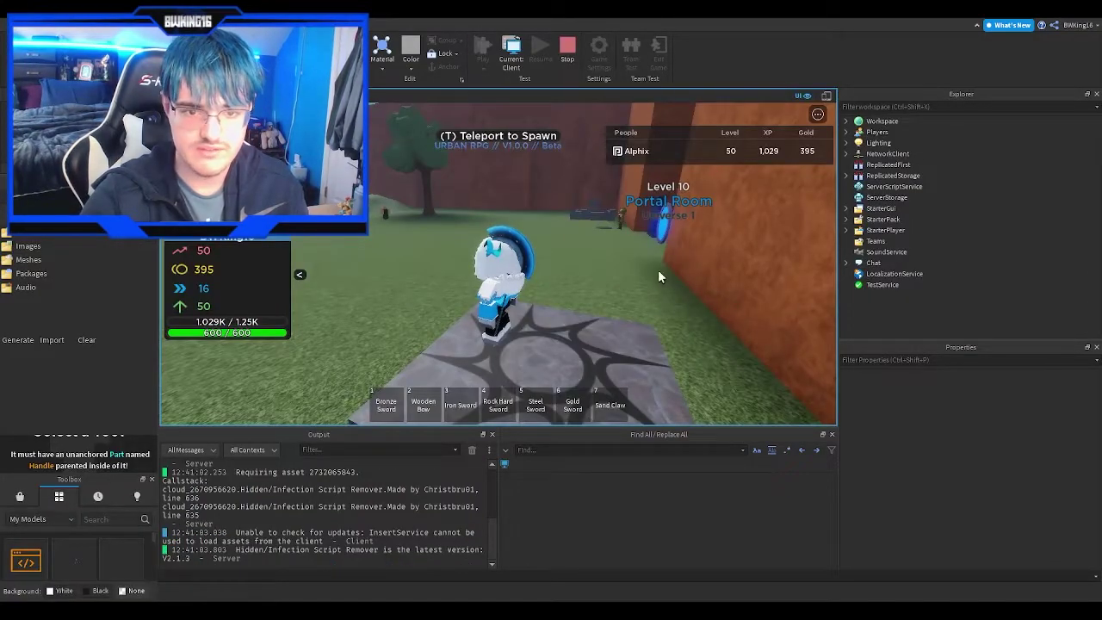
Walk the test character off the spawn pad onto the grass beside it
{"action": "right_click_drag", "start_coordinate": [658, 271], "coordinate": [622, 304]}
{"action": "key", "text": "w"}
{"action": "left_click", "coordinate": [601, 404]}
{"action": "key", "text": "1"}
{"action": "key", "text": "1"}
{"action": "key", "text": "d"}
{"action": "key", "text": "s"}
{"action": "key", "text": "a"}
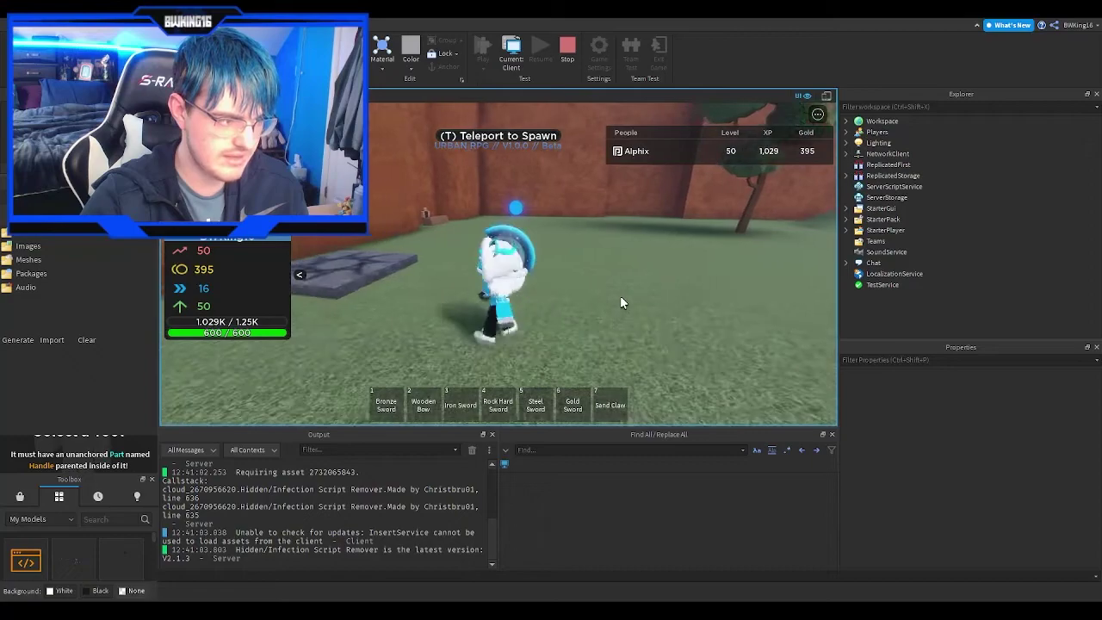
Switch the running playtest to the server view and add a block part on the grass near the spawn pad
{"action": "left_click", "coordinate": [511, 52]}
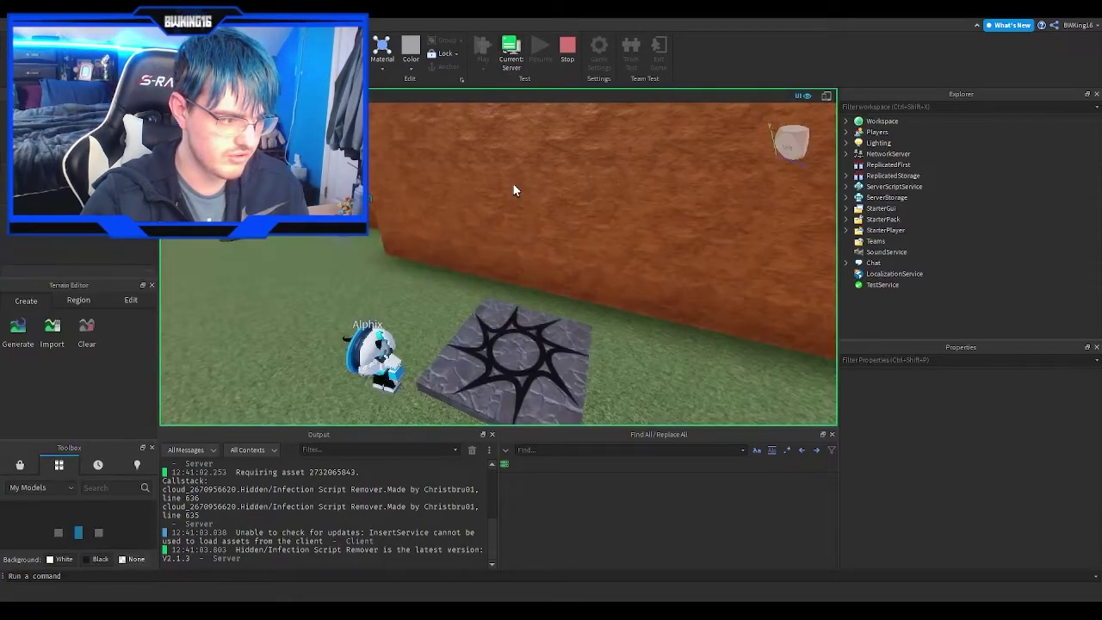
{"action": "right_click_drag", "start_coordinate": [514, 184], "coordinate": [517, 191]}
{"action": "right_click_drag", "start_coordinate": [497, 269], "coordinate": [518, 265]}
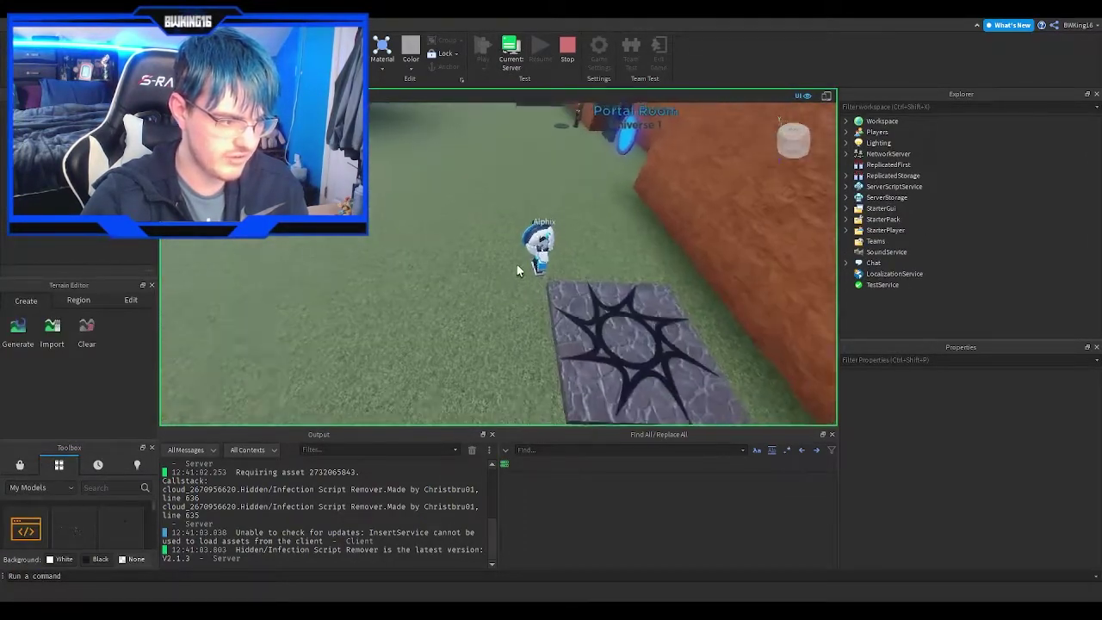
{"action": "scroll", "coordinate": [516, 264], "scroll_direction": "down", "scroll_amount": 10}
{"action": "scroll", "coordinate": [597, 264], "scroll_direction": "up", "scroll_amount": 5}
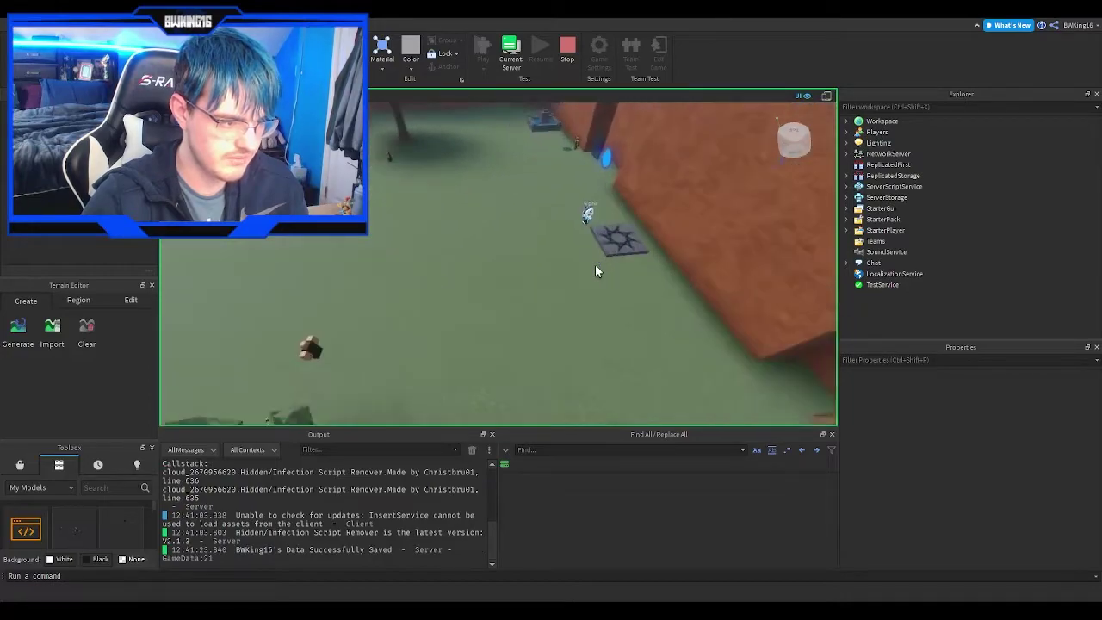
{"action": "scroll", "coordinate": [465, 258], "scroll_direction": "up", "scroll_amount": 5}
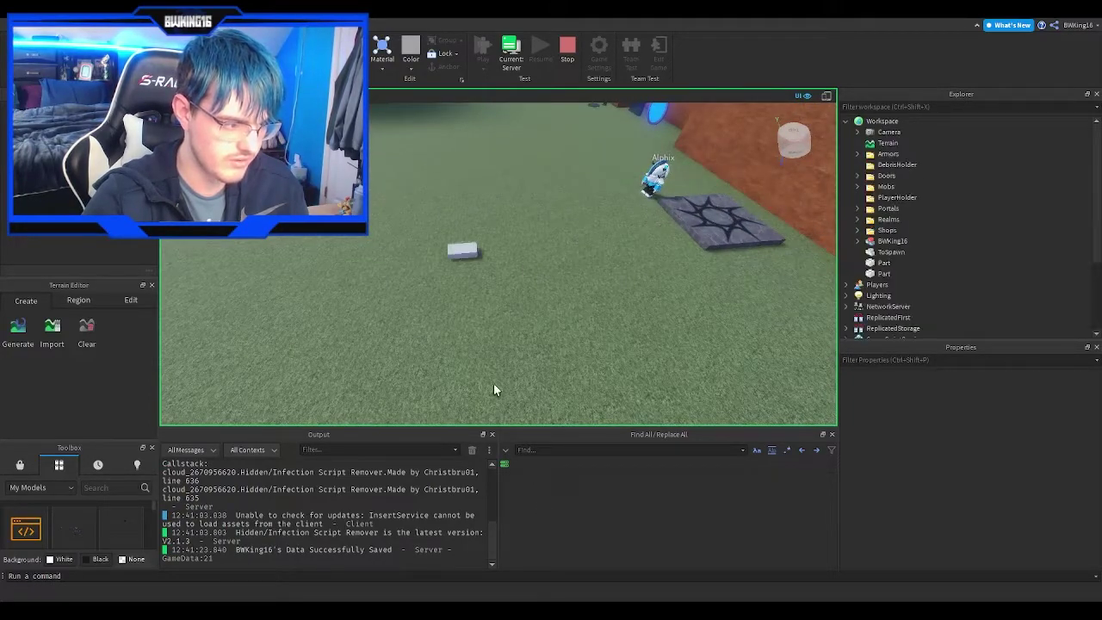
Place the new part beside the character and stretch it along the X axis to about 150 studs
{"action": "left_click", "coordinate": [480, 251]}
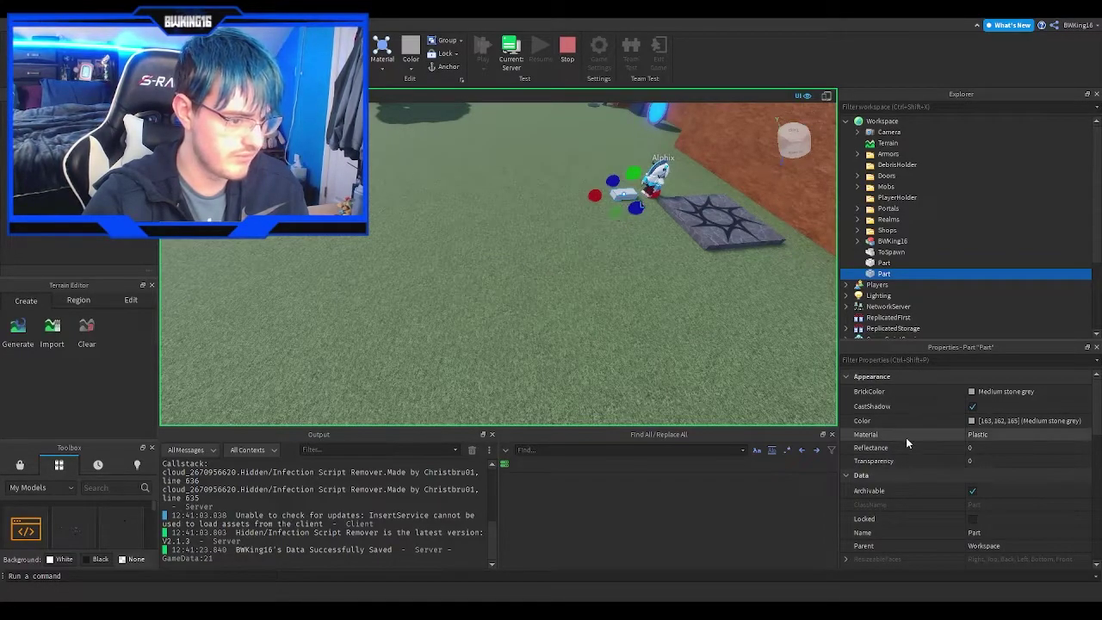
{"action": "scroll", "coordinate": [906, 441], "scroll_direction": "down", "scroll_amount": 3}
{"action": "left_click_drag", "start_coordinate": [594, 196], "coordinate": [500, 199]}
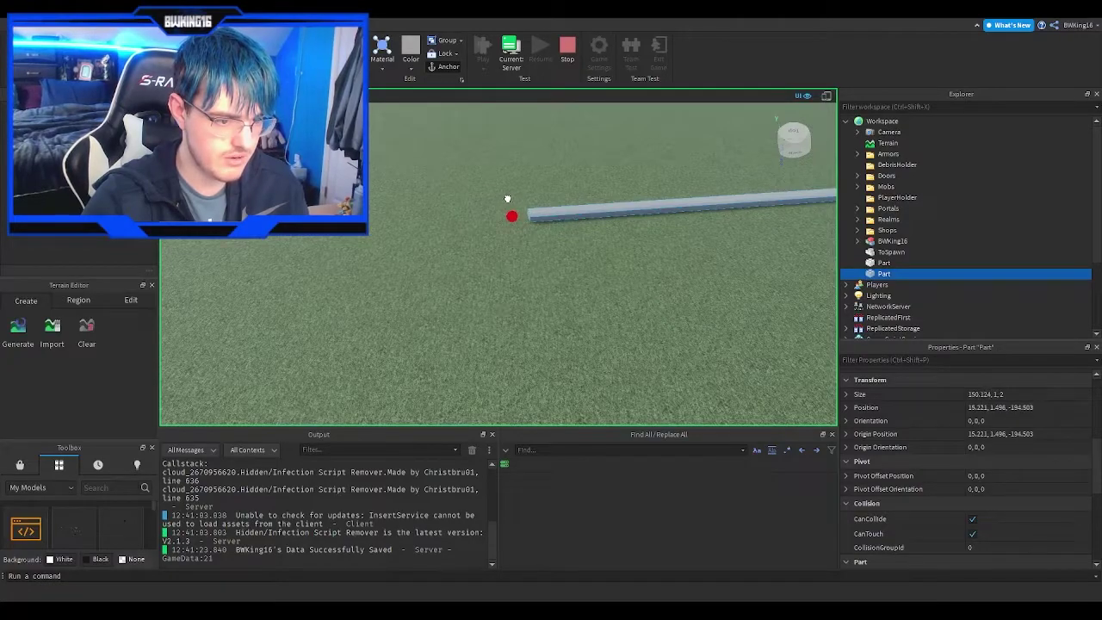
{"action": "right_click_drag", "start_coordinate": [549, 235], "coordinate": [671, 245]}
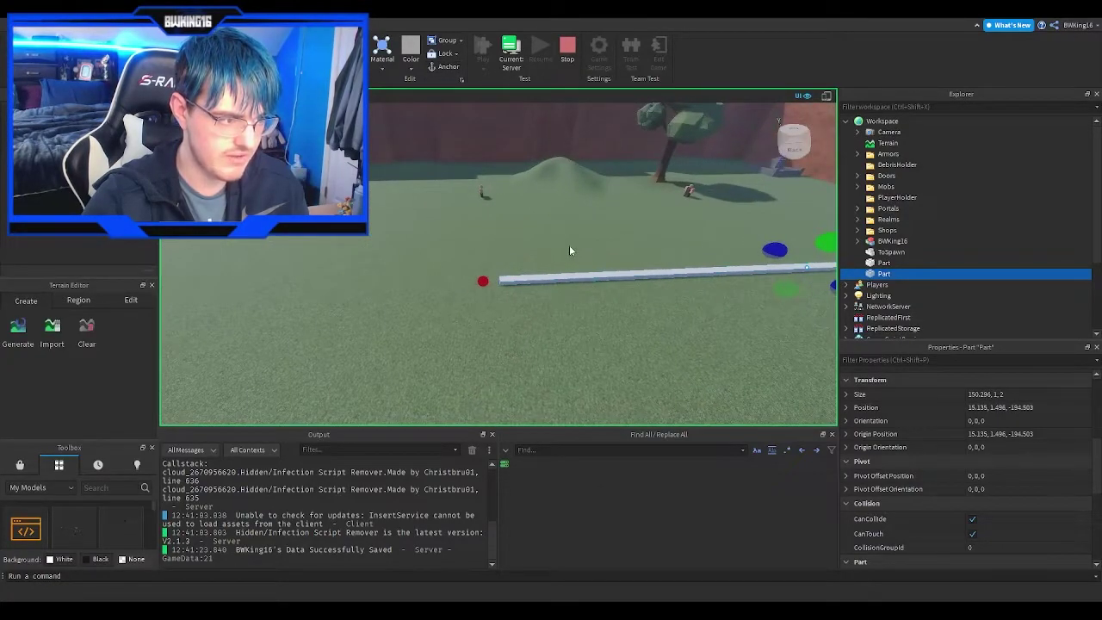
Check the Anchored property of the HumanoidRootPart in a Thief located beyond the far end of the stretched part
{"action": "mouse_move", "coordinate": [569, 245]}
{"action": "right_mouse_down"}
{"action": "mouse_move", "coordinate": [544, 236]}
{"action": "mouse_move", "coordinate": [570, 240]}
{"action": "right_mouse_up"}
{"action": "key", "text": "w"}
{"action": "left_click_drag", "start_coordinate": [457, 322], "coordinate": [528, 274]}
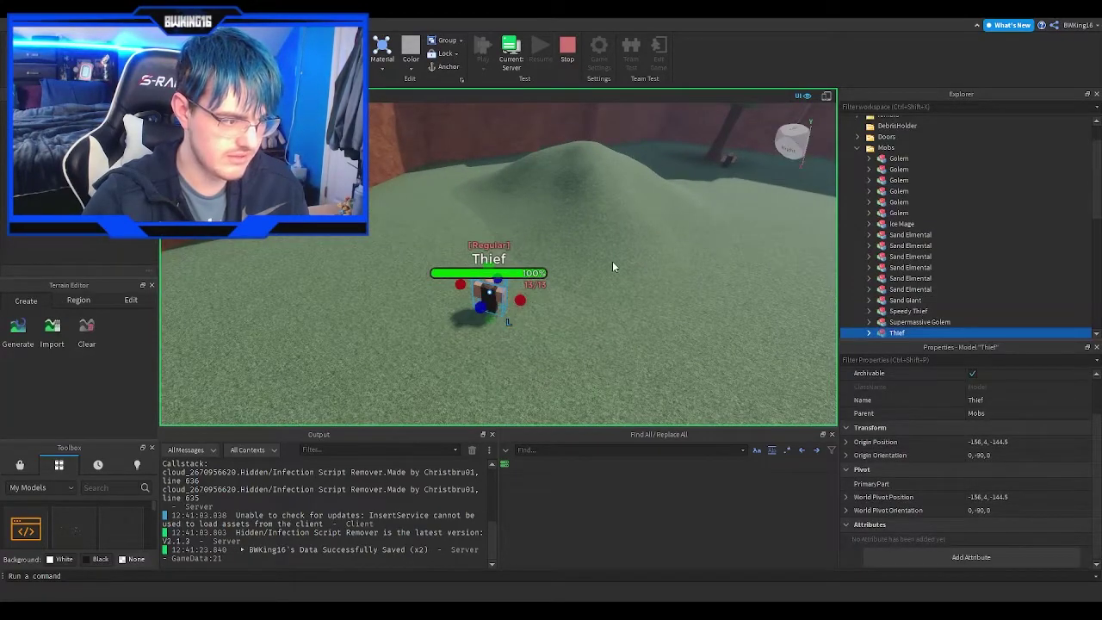
{"action": "right_click_drag", "start_coordinate": [613, 261], "coordinate": [613, 261]}
{"action": "key", "text": "w"}
{"action": "scroll", "coordinate": [985, 261], "scroll_direction": "down", "scroll_amount": 1}
{"action": "left_click", "coordinate": [869, 301]}
{"action": "scroll", "coordinate": [870, 301], "scroll_direction": "down", "scroll_amount": 5}
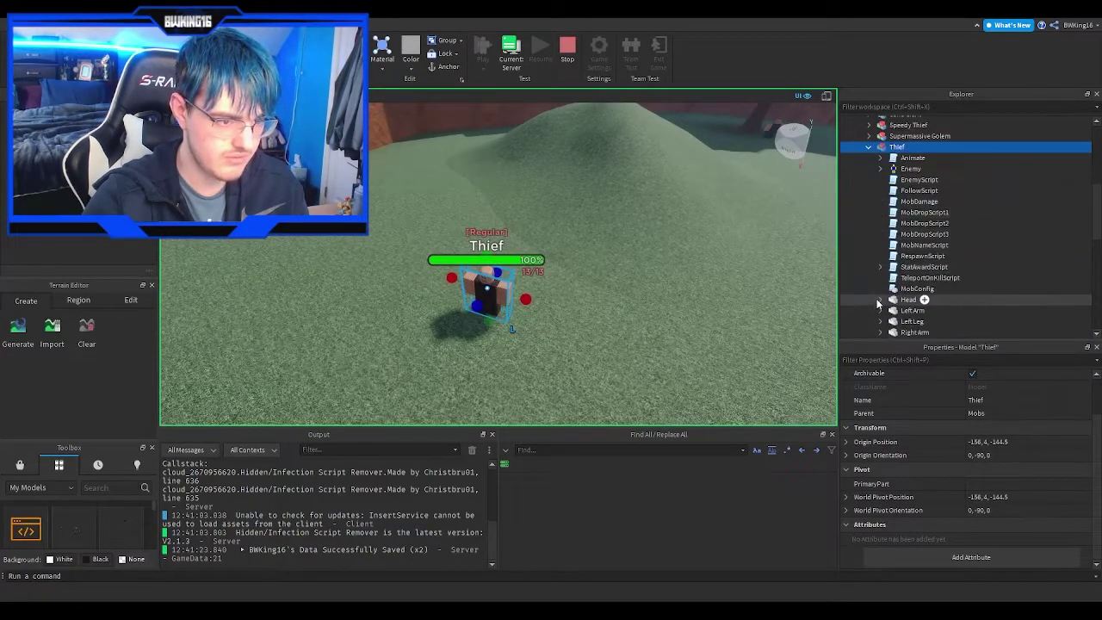
{"action": "scroll", "coordinate": [887, 301], "scroll_direction": "down", "scroll_amount": 3}
{"action": "left_click", "coordinate": [919, 242]}
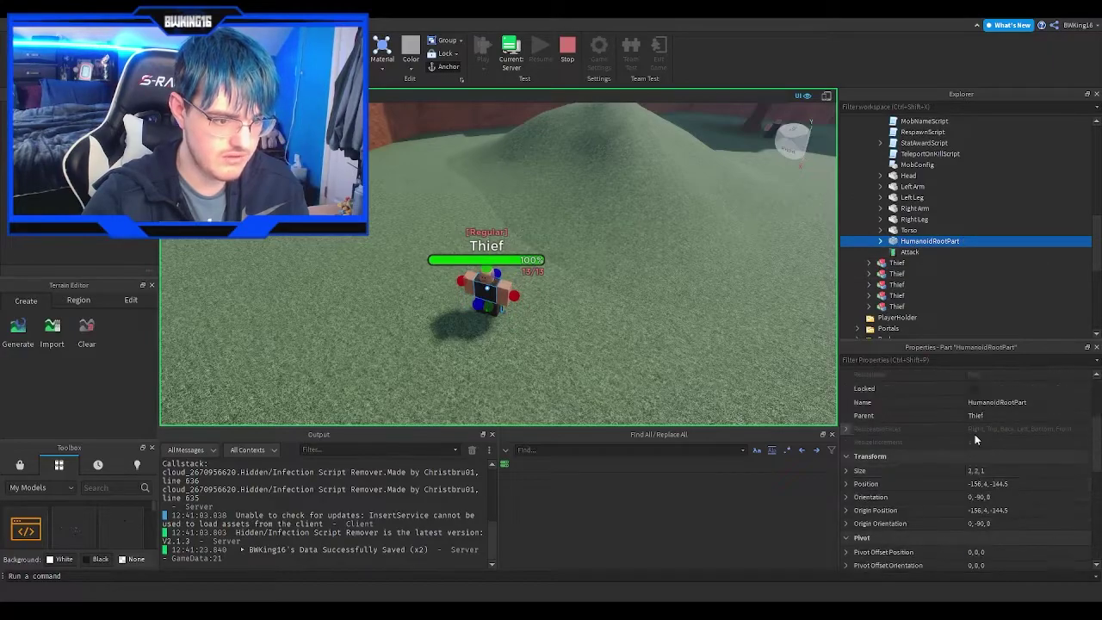
{"action": "scroll", "coordinate": [975, 439], "scroll_direction": "down", "scroll_amount": 4}
Check the Anchored property of the HumanoidRootPart in another Thief standing closer to the stretched part
{"action": "right_click_drag", "start_coordinate": [694, 325], "coordinate": [695, 324]}
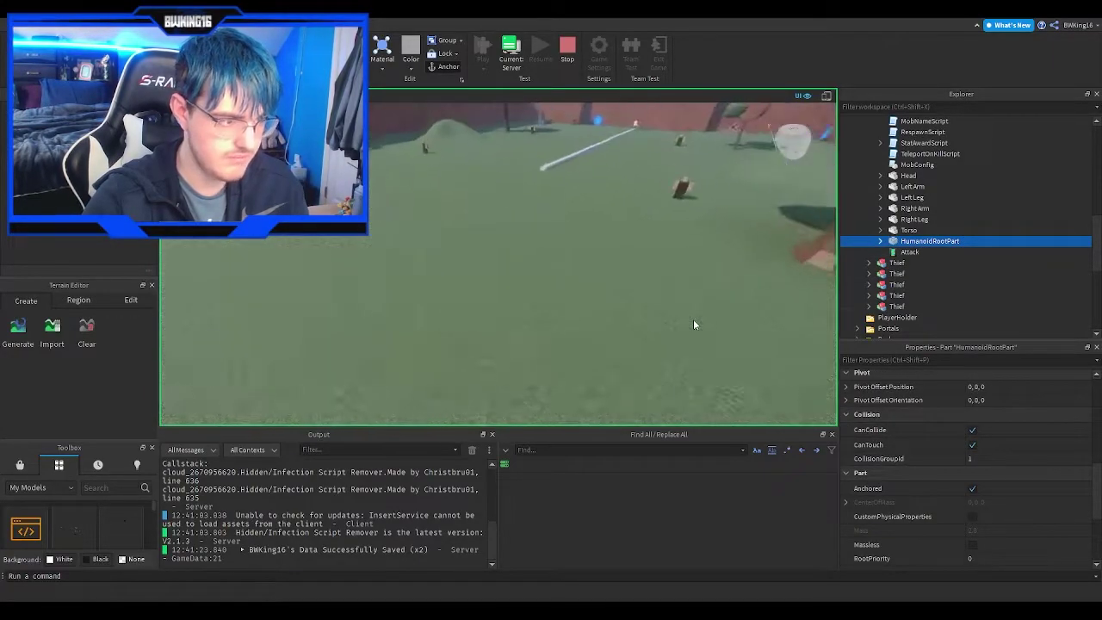
{"action": "key", "text": "w"}
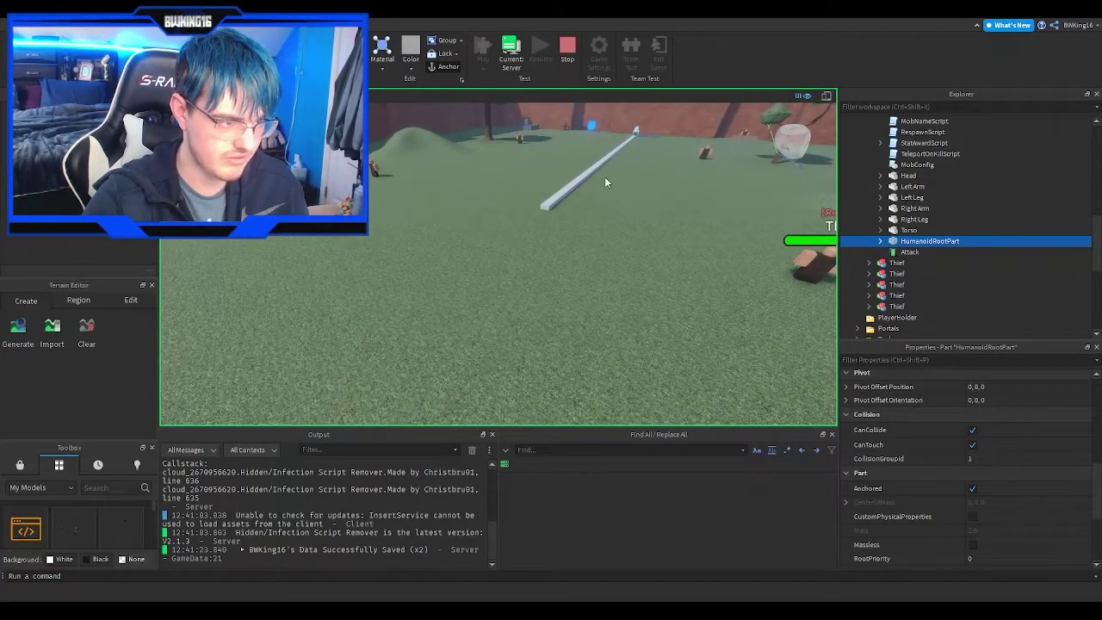
{"action": "right_click_drag", "start_coordinate": [618, 210], "coordinate": [618, 210]}
{"action": "key", "text": "w"}
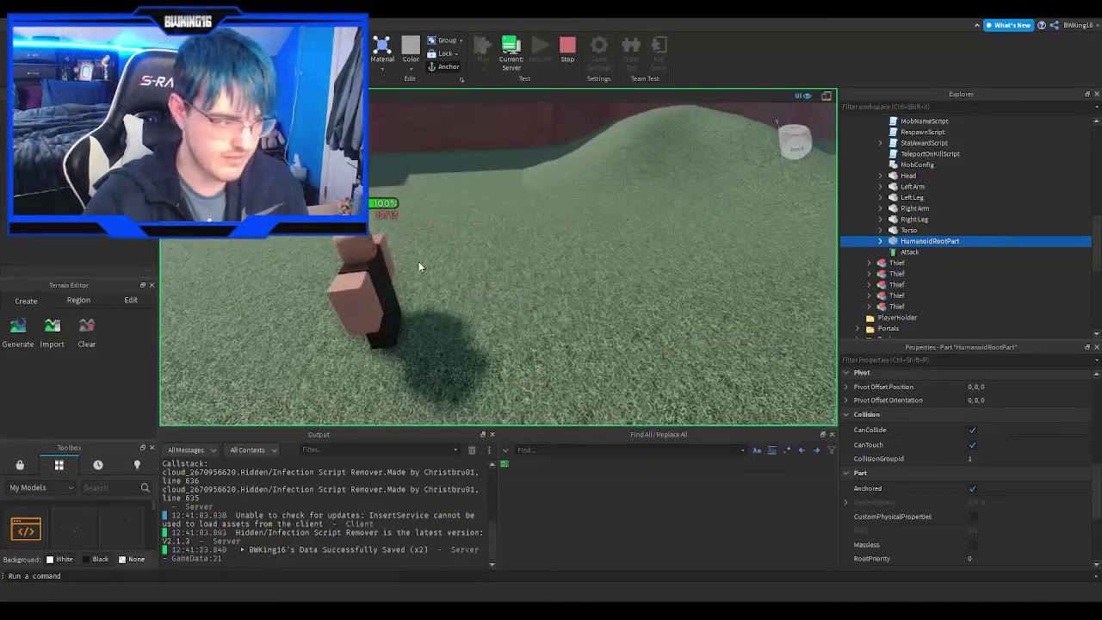
{"action": "left_click", "coordinate": [379, 275]}
{"action": "scroll", "coordinate": [939, 234], "scroll_direction": "up", "scroll_amount": 4}
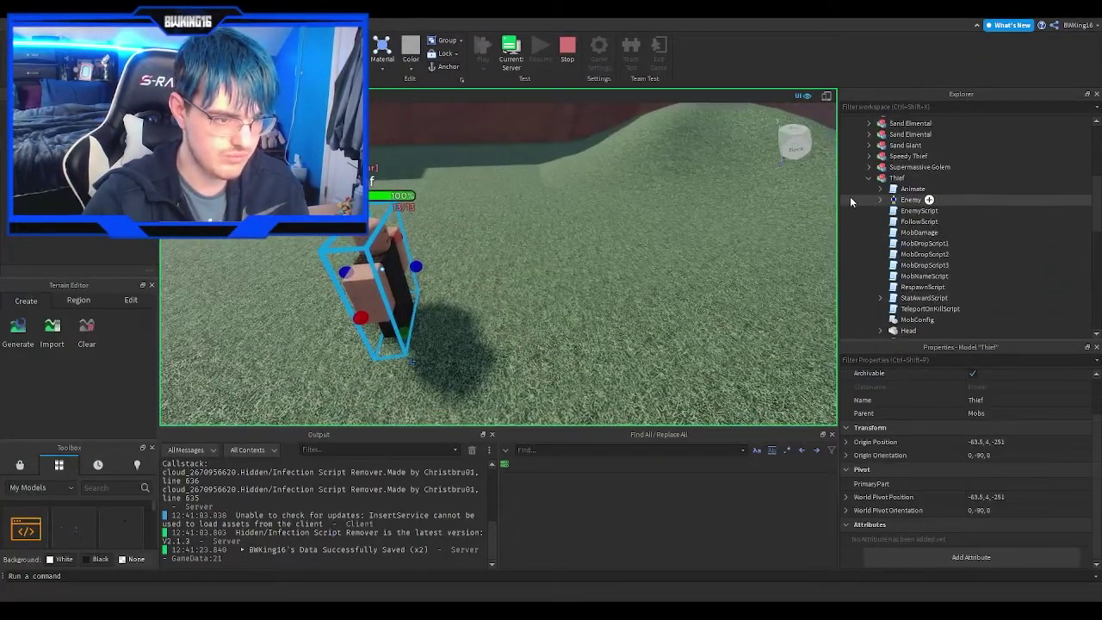
{"action": "left_click", "coordinate": [867, 180]}
{"action": "left_click", "coordinate": [868, 224]}
{"action": "scroll", "coordinate": [896, 293], "scroll_direction": "down", "scroll_amount": 5}
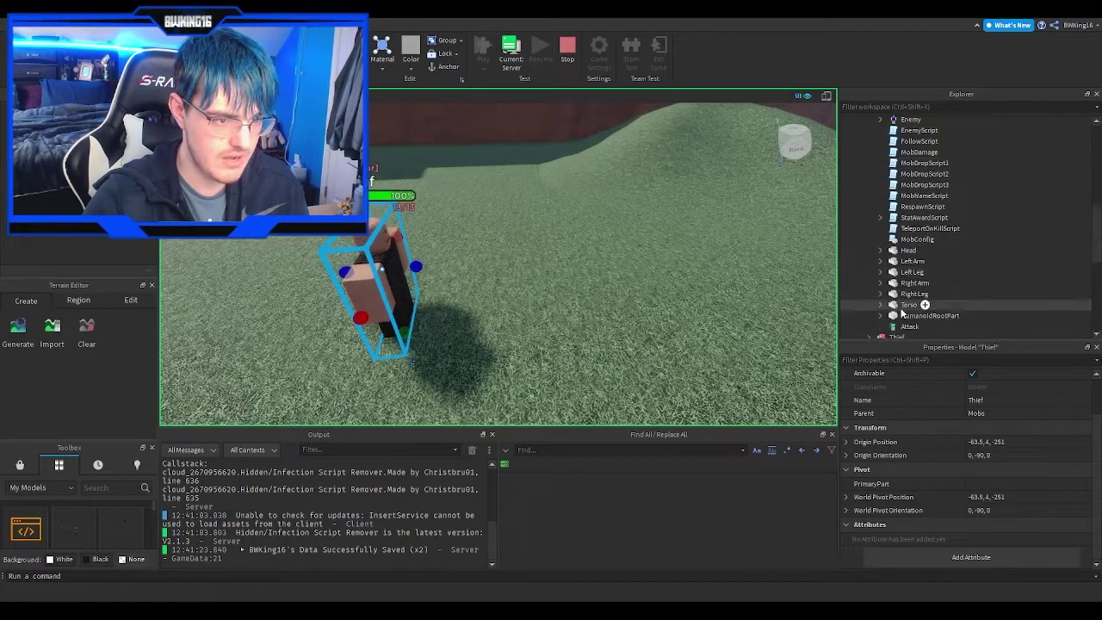
{"action": "left_click", "coordinate": [907, 286]}
{"action": "scroll", "coordinate": [982, 431], "scroll_direction": "down", "scroll_amount": 5}
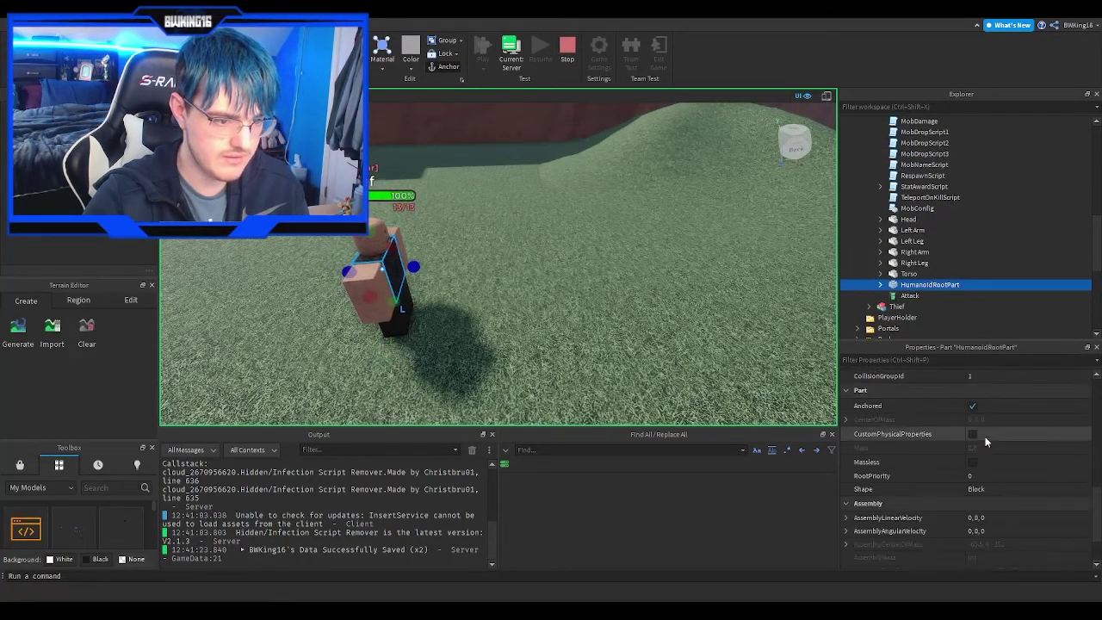
{"action": "right_click_drag", "start_coordinate": [705, 257], "coordinate": [704, 253]}
{"action": "key", "text": "s"}
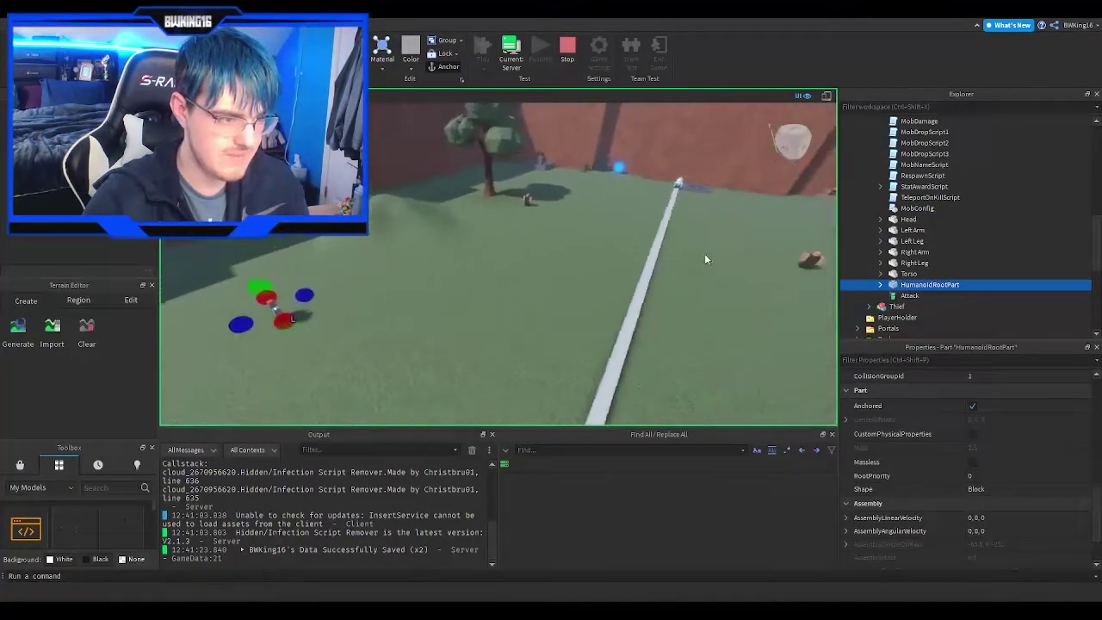
Return the view to the character beside the spawn pad, collapse the Mobs folder and select the player's character model
{"action": "scroll", "coordinate": [660, 183], "scroll_direction": "up", "scroll_amount": 6}
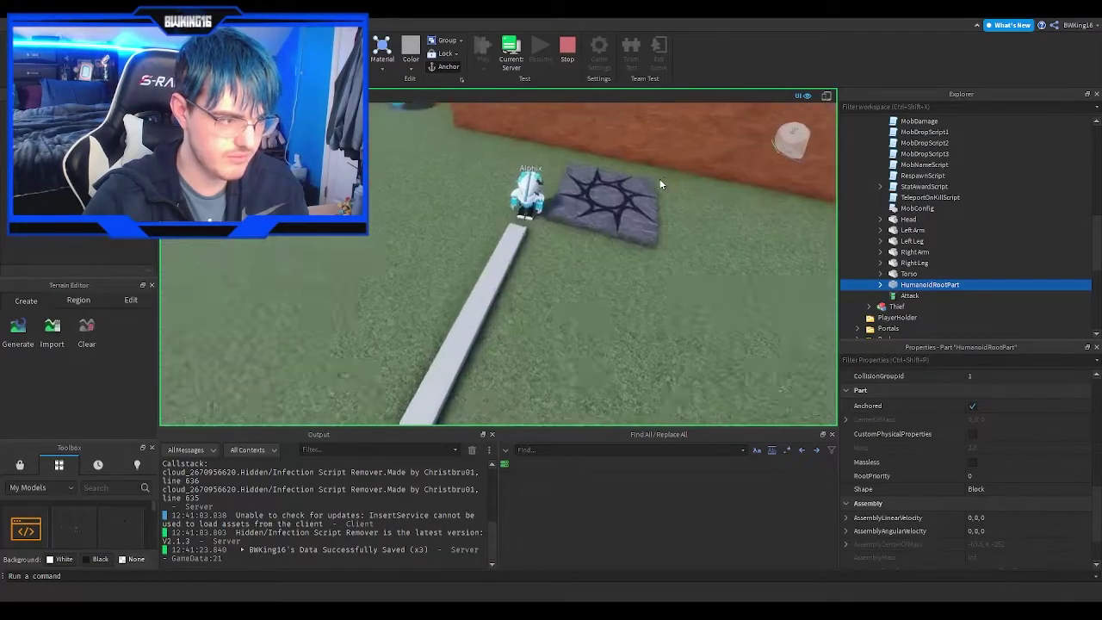
{"action": "scroll", "coordinate": [874, 207], "scroll_direction": "up", "scroll_amount": 10}
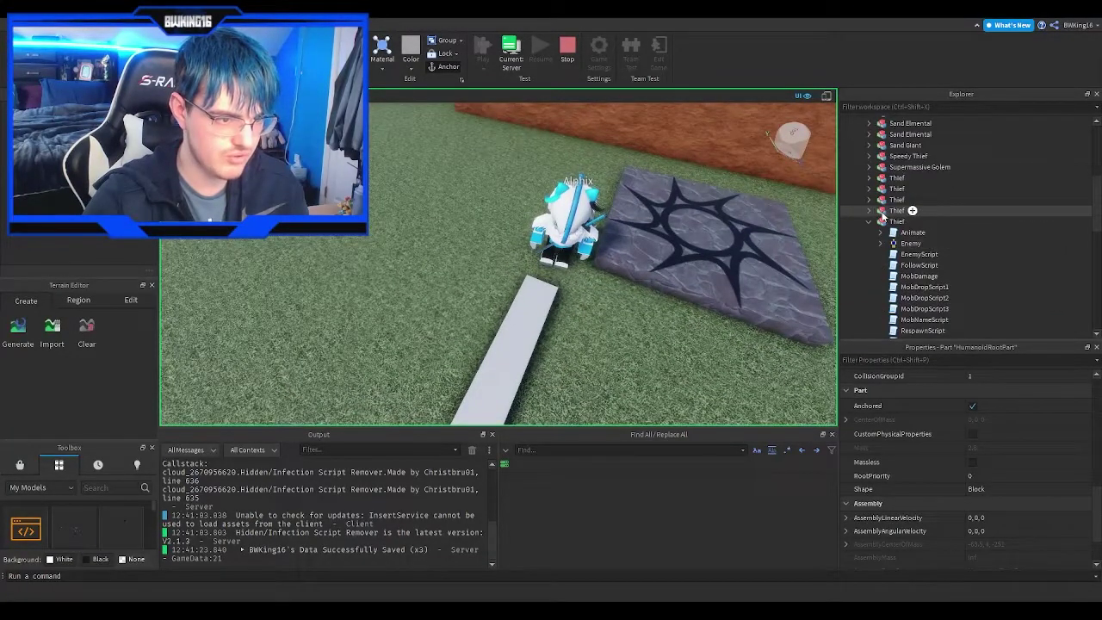
{"action": "left_click", "coordinate": [859, 179]}
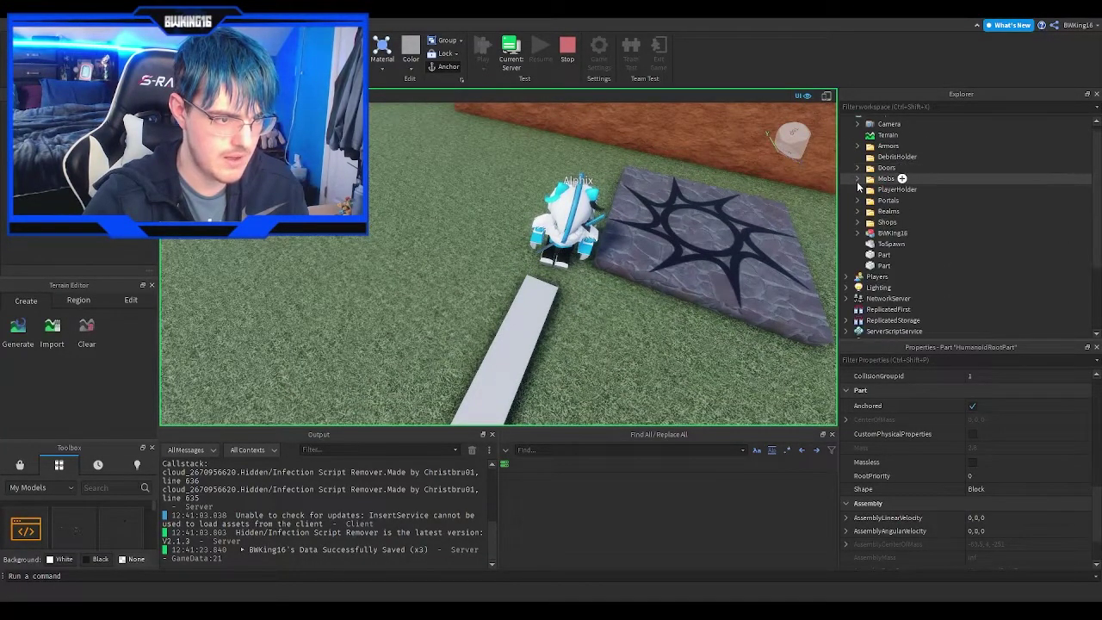
{"action": "left_click", "coordinate": [880, 234]}
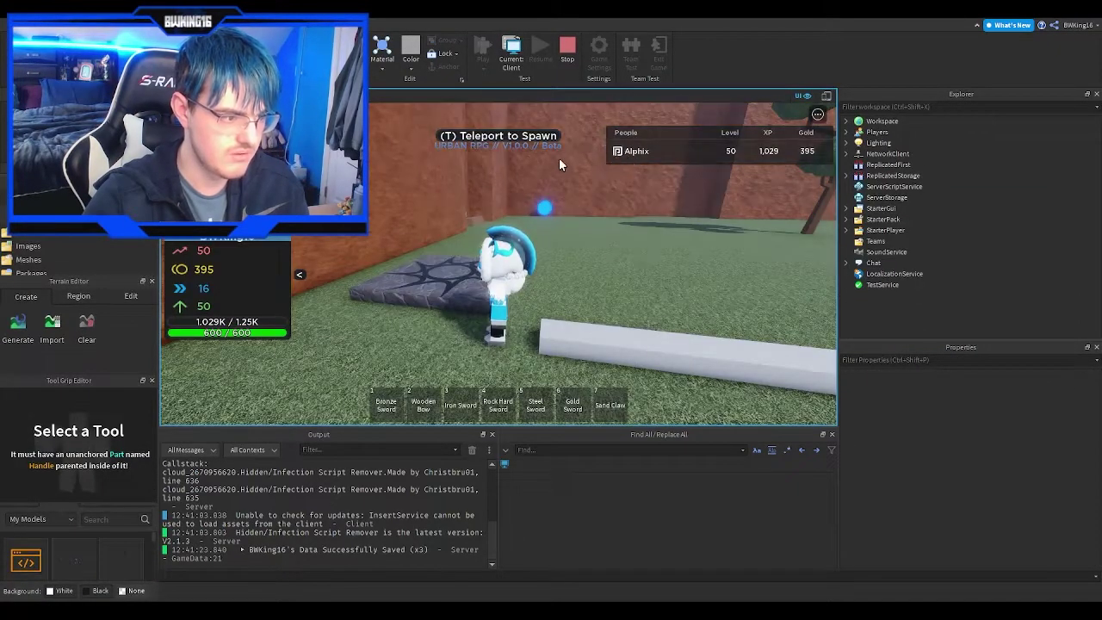
Switch the playtest to the client view and walk the character partway along the stretched part toward the mobs
{"action": "right_click_drag", "start_coordinate": [559, 161], "coordinate": [556, 170]}
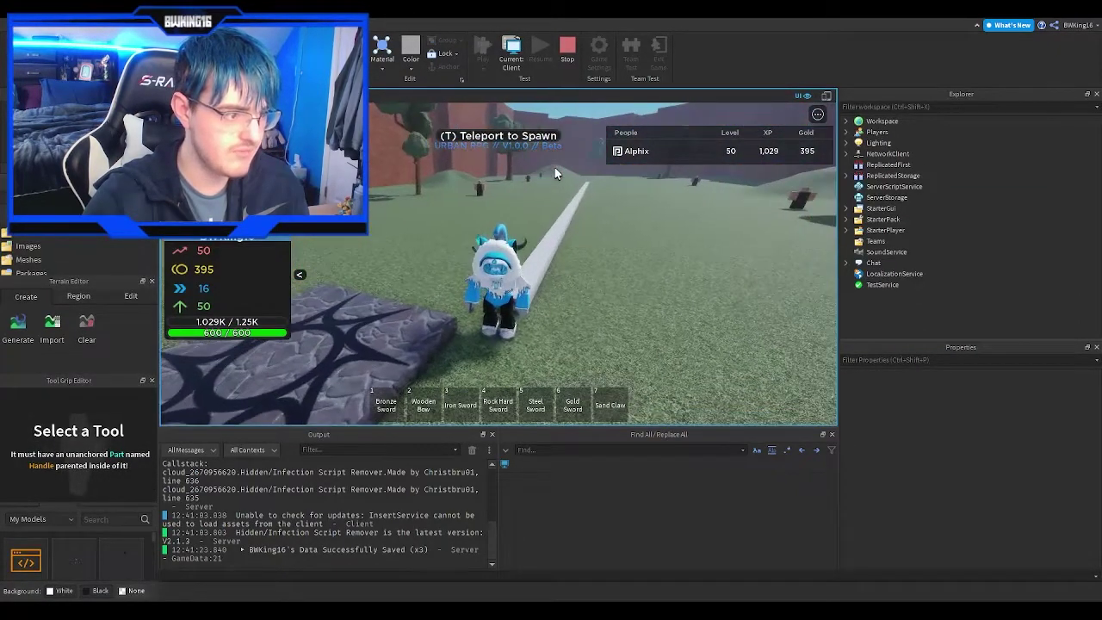
{"action": "key", "text": "w"}
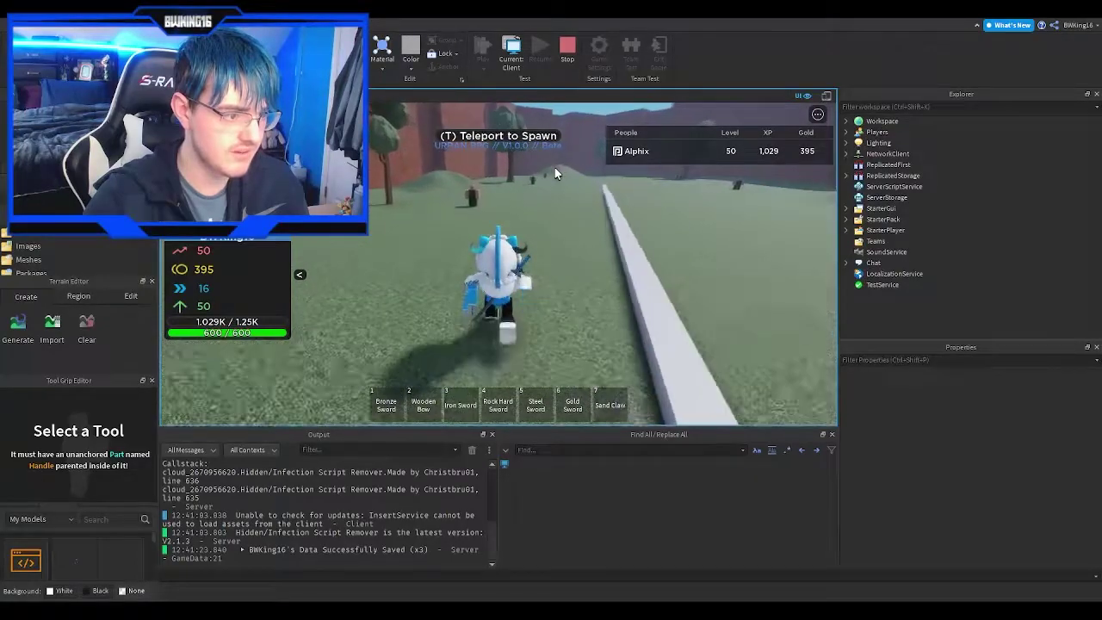
{"action": "key", "text": "w"}
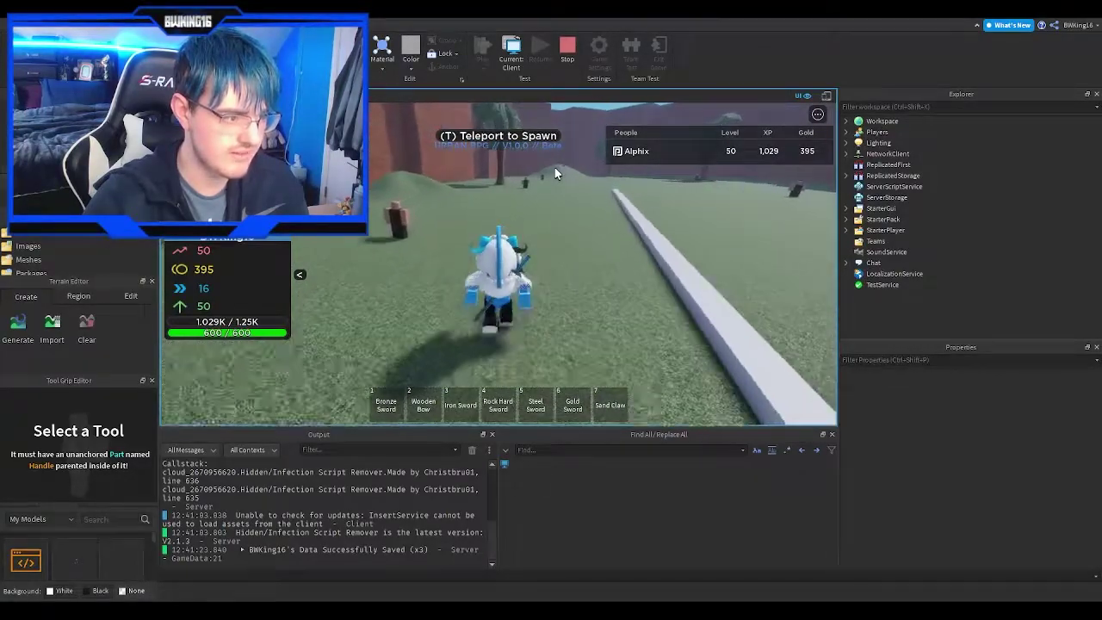
{"action": "key", "text": "w"}
Switch to the server view and check the Anchored property of the HumanoidRootPart in the Thief near the grassy hill
{"action": "left_click", "coordinate": [511, 53]}
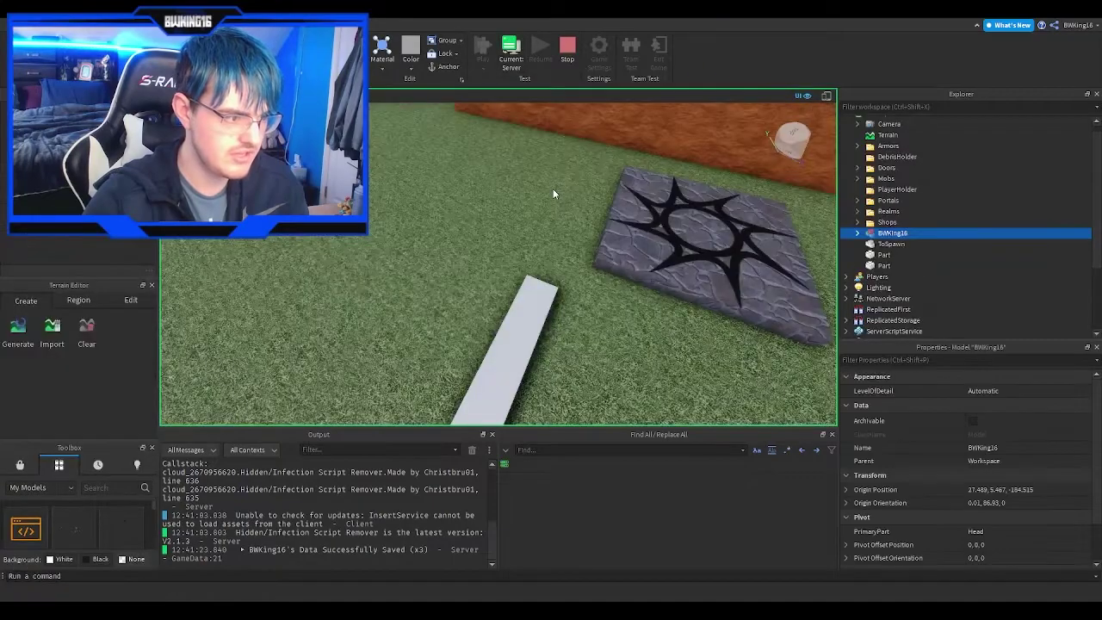
{"action": "key", "text": "w"}
{"action": "right_click_drag", "start_coordinate": [554, 194], "coordinate": [554, 194]}
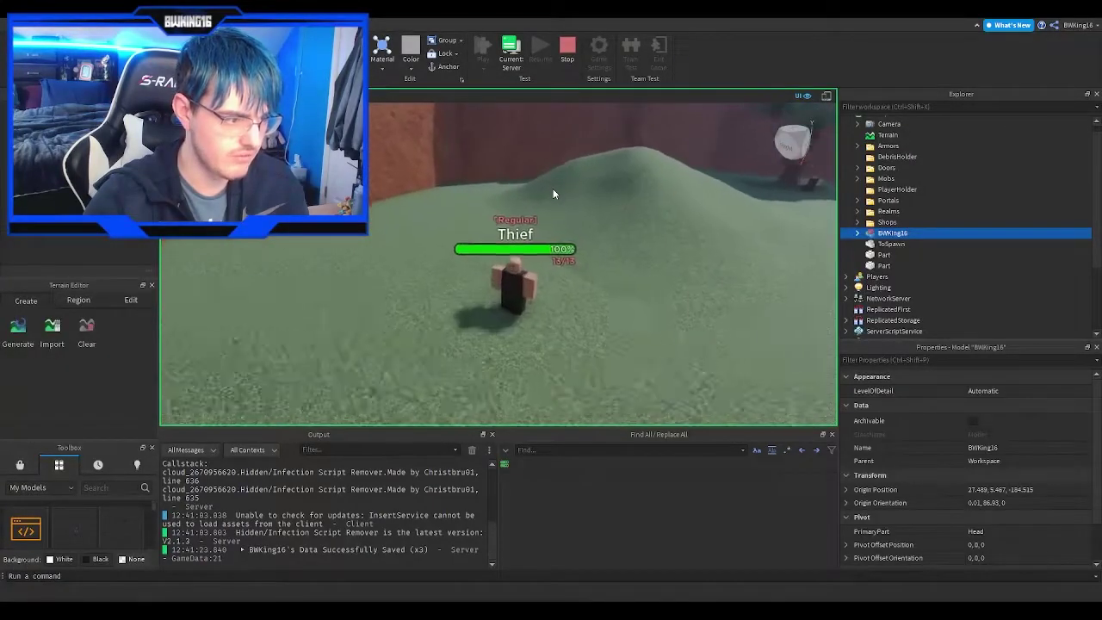
{"action": "key", "text": "w"}
{"action": "left_click", "coordinate": [530, 319]}
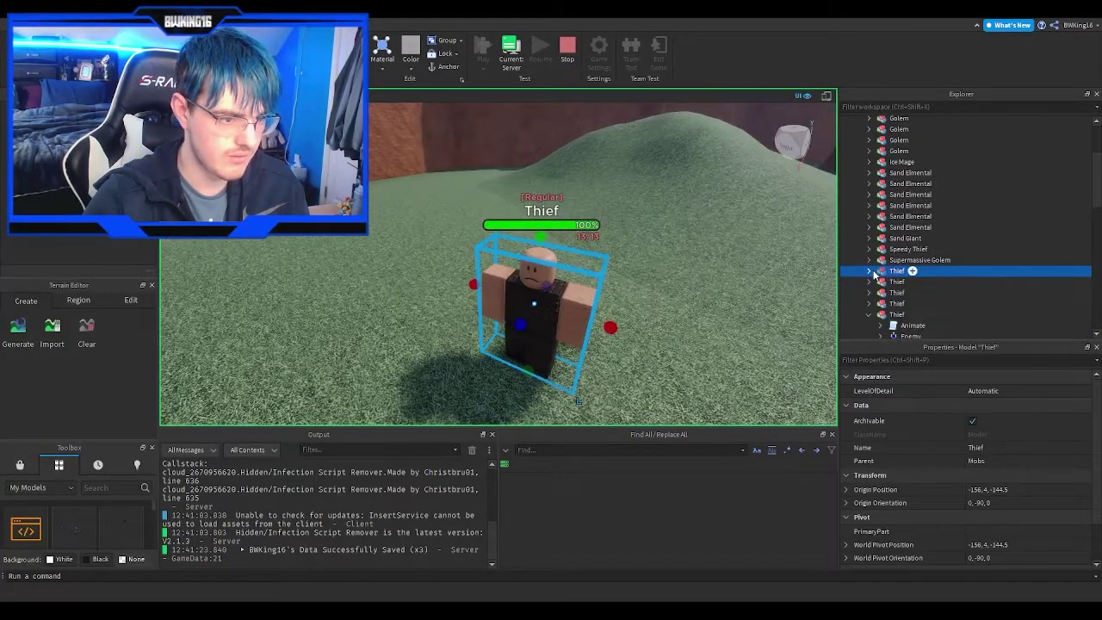
{"action": "left_click", "coordinate": [870, 273]}
{"action": "scroll", "coordinate": [875, 275], "scroll_direction": "down", "scroll_amount": 8}
{"action": "left_click", "coordinate": [911, 253]}
{"action": "left_click", "coordinate": [914, 242]}
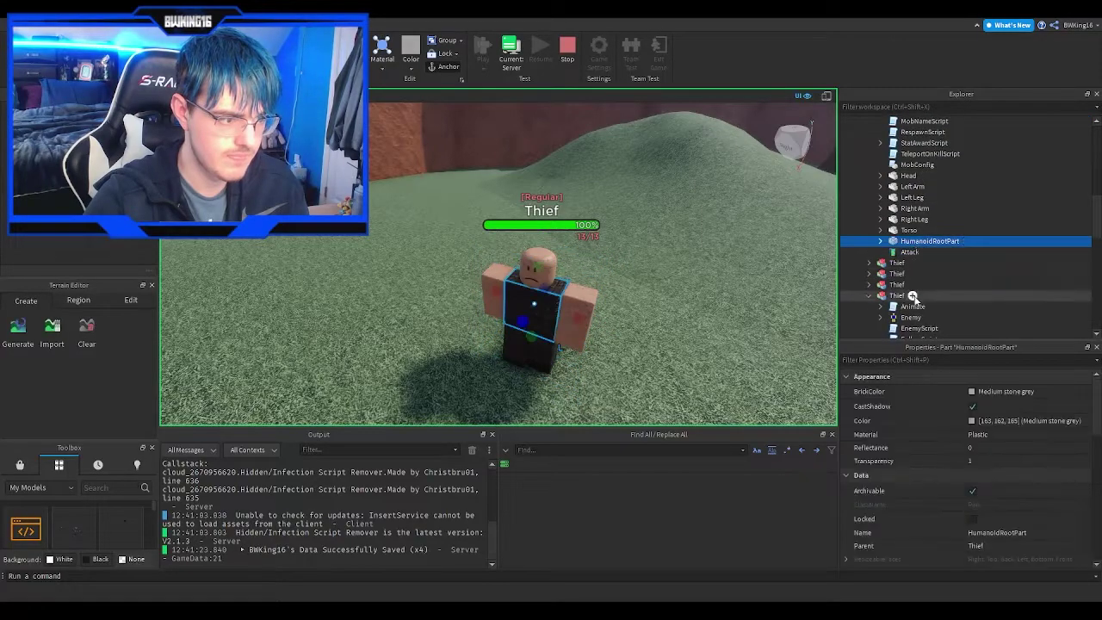
{"action": "scroll", "coordinate": [958, 422], "scroll_direction": "down", "scroll_amount": 5}
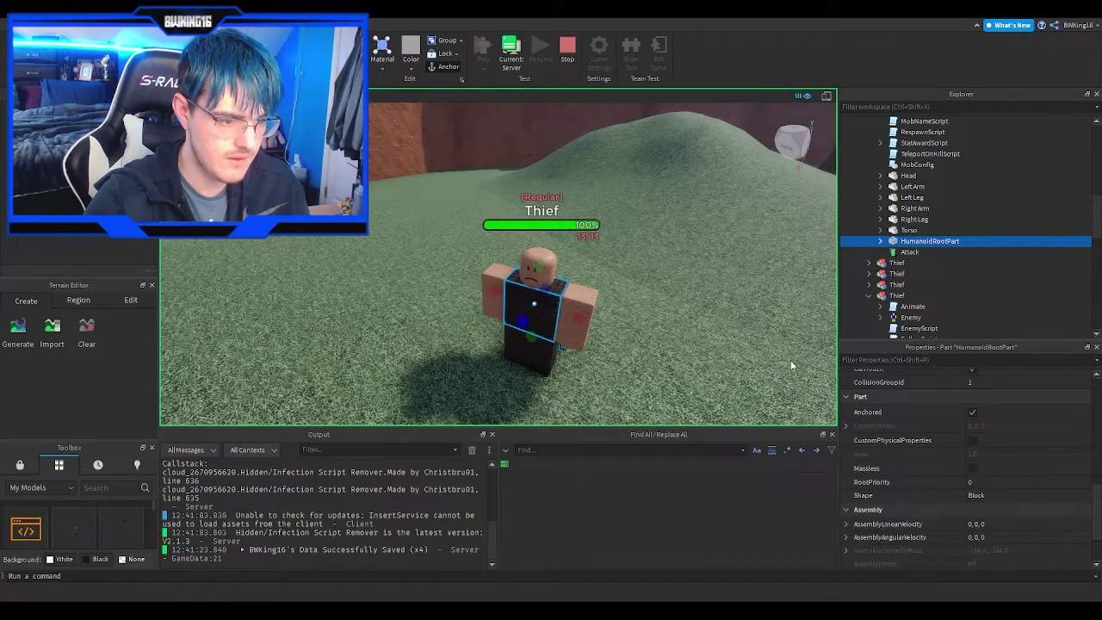
Walk the character closer to the Thief in the client view, and recheck its HumanoidRootPart's Anchored property in the server view
{"action": "left_click", "coordinate": [519, 69]}
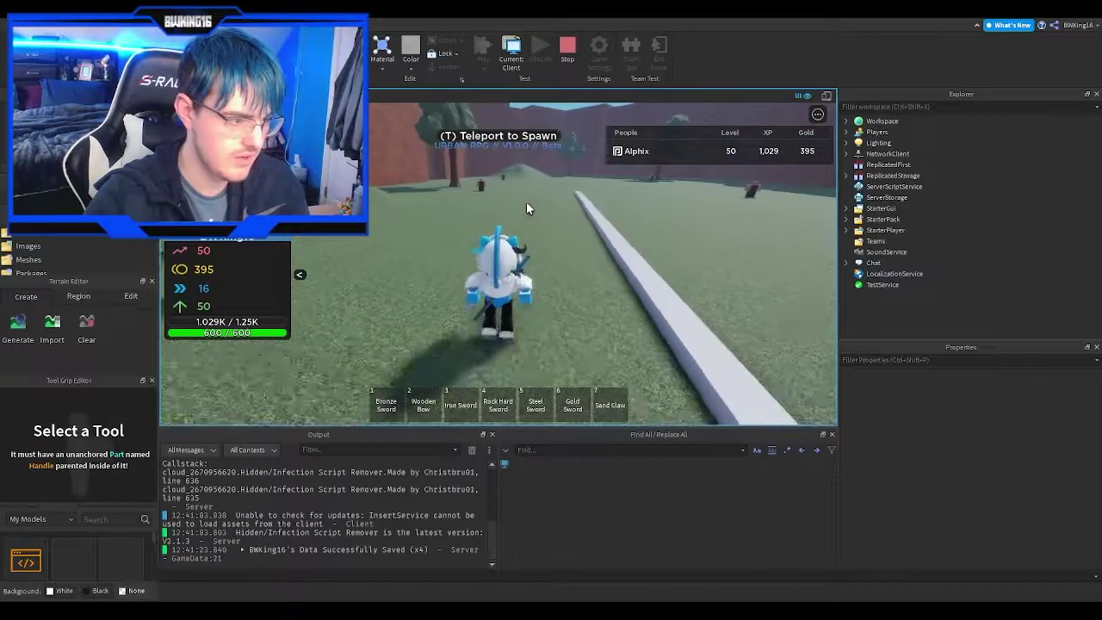
{"action": "key", "text": "w"}
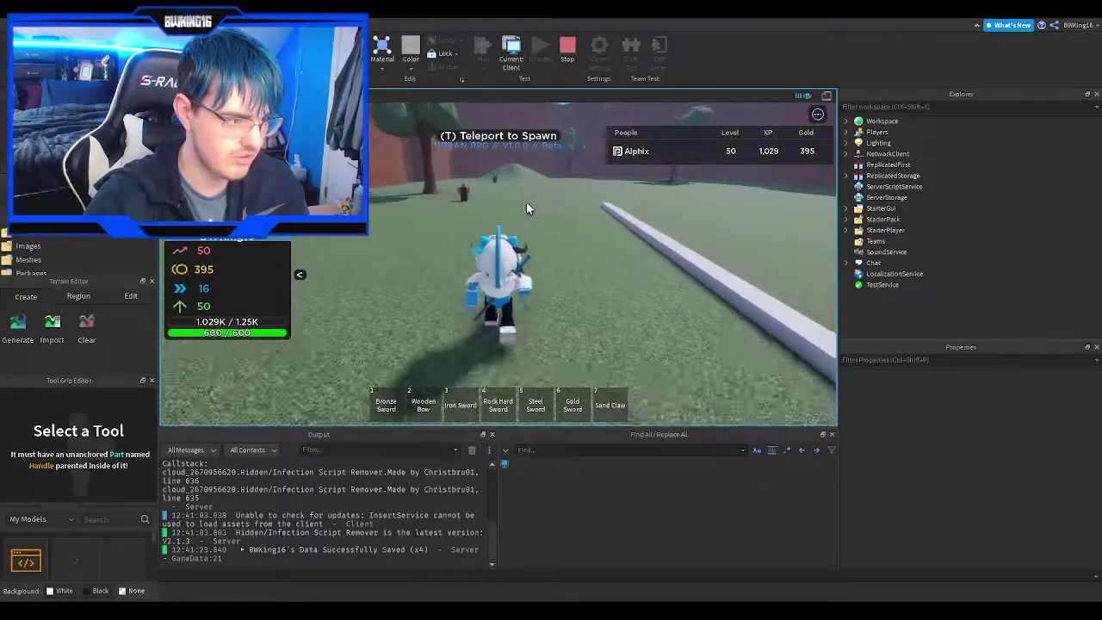
{"action": "left_click", "coordinate": [513, 62]}
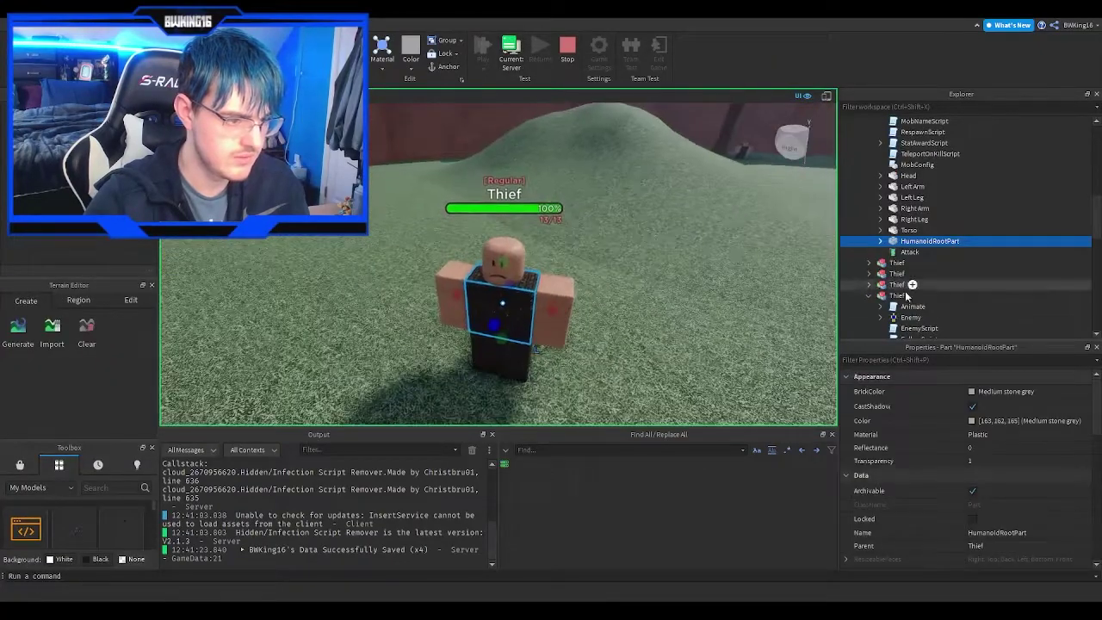
{"action": "scroll", "coordinate": [1011, 482], "scroll_direction": "down", "scroll_amount": 5}
{"action": "scroll", "coordinate": [1011, 488], "scroll_direction": "down", "scroll_amount": 5}
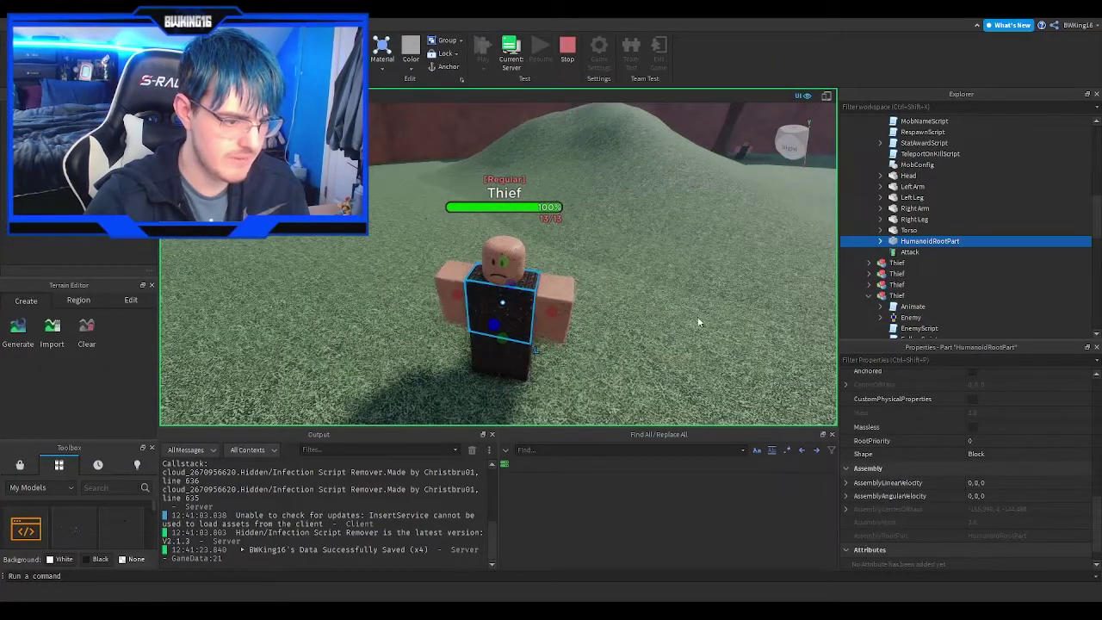
Return to the client view and run the character up to and around the nearby Thief to test its behavior
{"action": "left_click", "coordinate": [505, 63]}
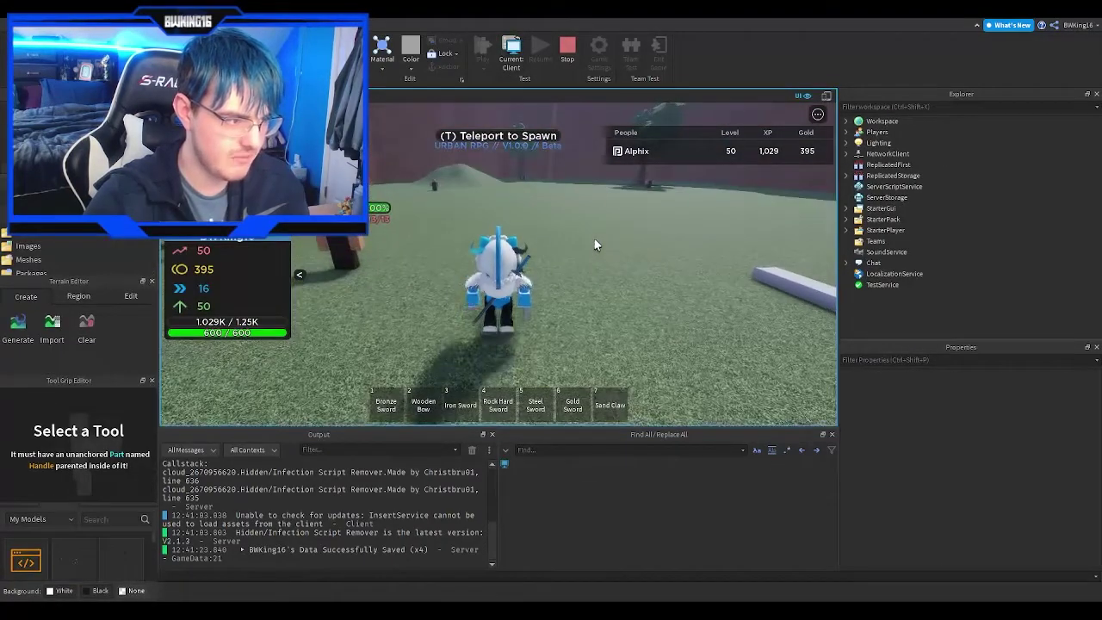
{"action": "key", "text": "d"}
{"action": "key", "text": "s"}
{"action": "key", "text": "w"}
{"action": "right_click_drag", "start_coordinate": [594, 245], "coordinate": [595, 244]}
{"action": "key", "text": "w"}
{"action": "key", "text": "w"}
{"action": "key", "text": "w"}
{"action": "key", "text": "d"}
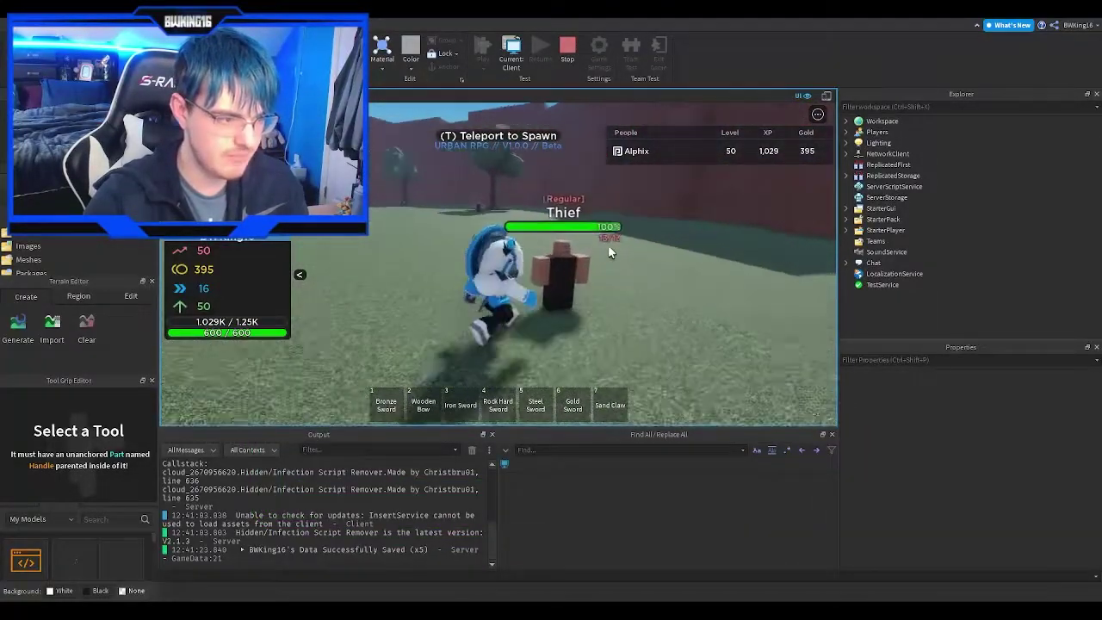
{"action": "key", "text": "d"}
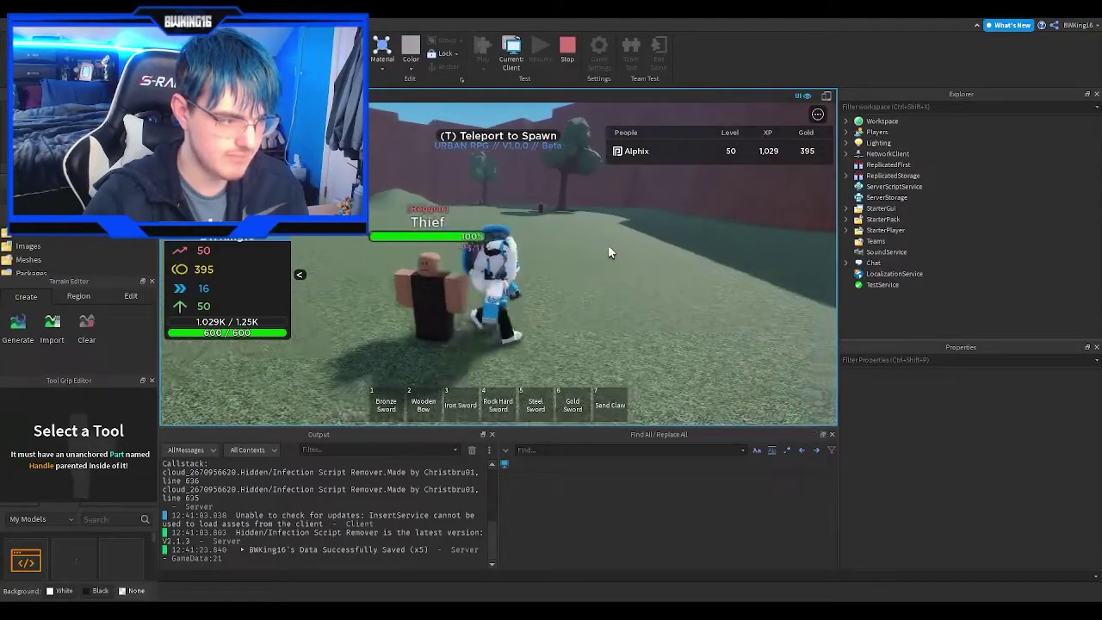
{"action": "key", "text": "a"}
Run the character across the stretched part and past the Thief near the tree, up to the brick wall
{"action": "right_click_drag", "start_coordinate": [609, 247], "coordinate": [609, 247]}
{"action": "key", "text": "w"}
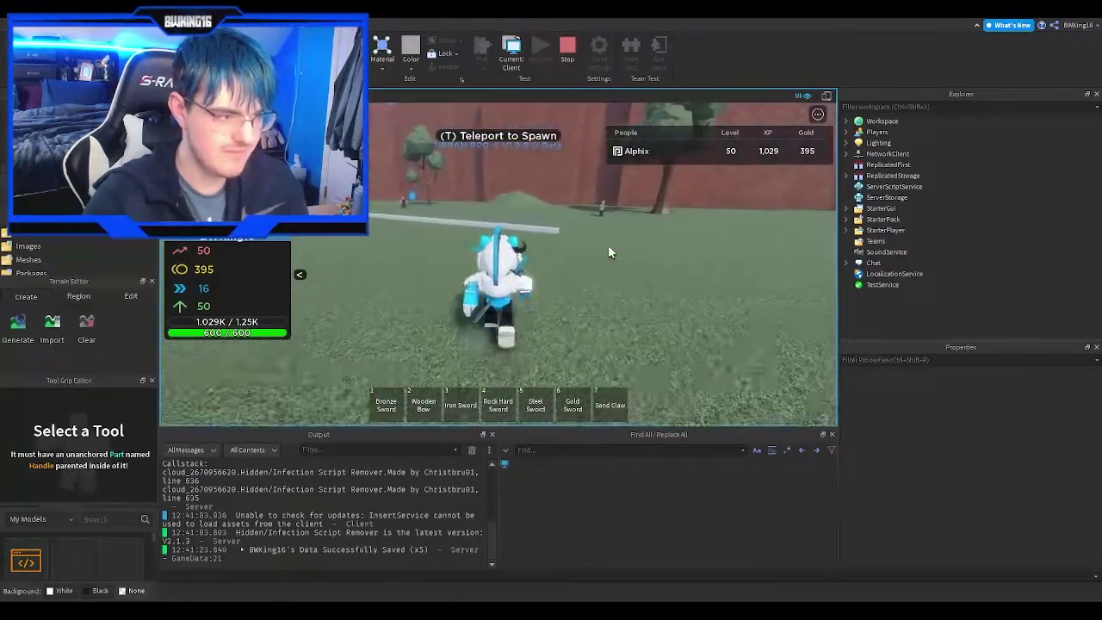
{"action": "key", "text": "w"}
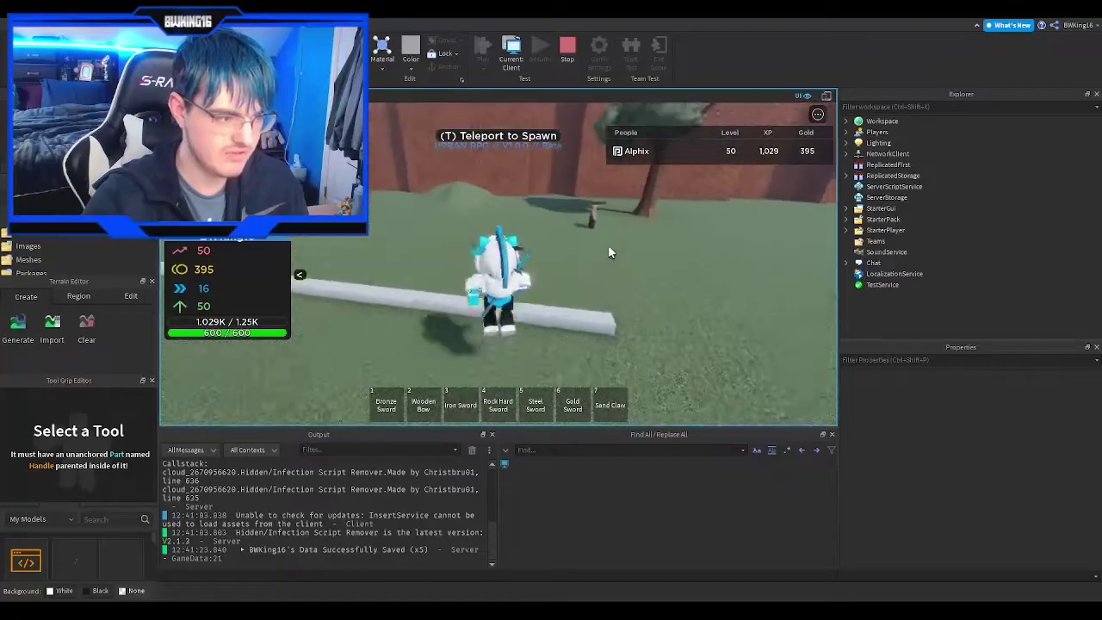
{"action": "key", "text": "w"}
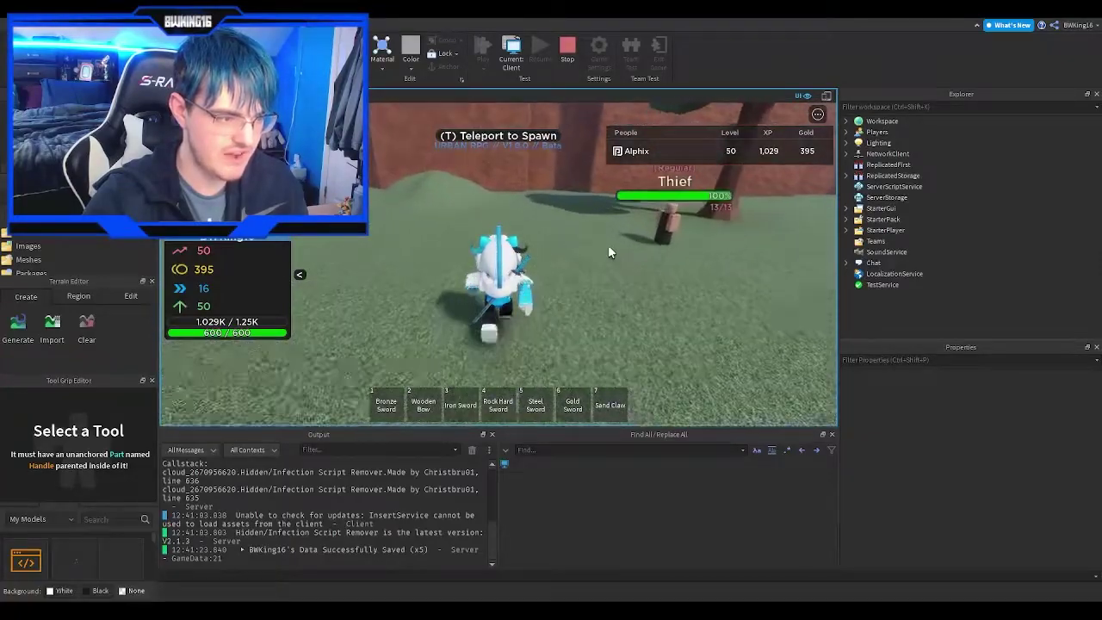
{"action": "key", "text": "a"}
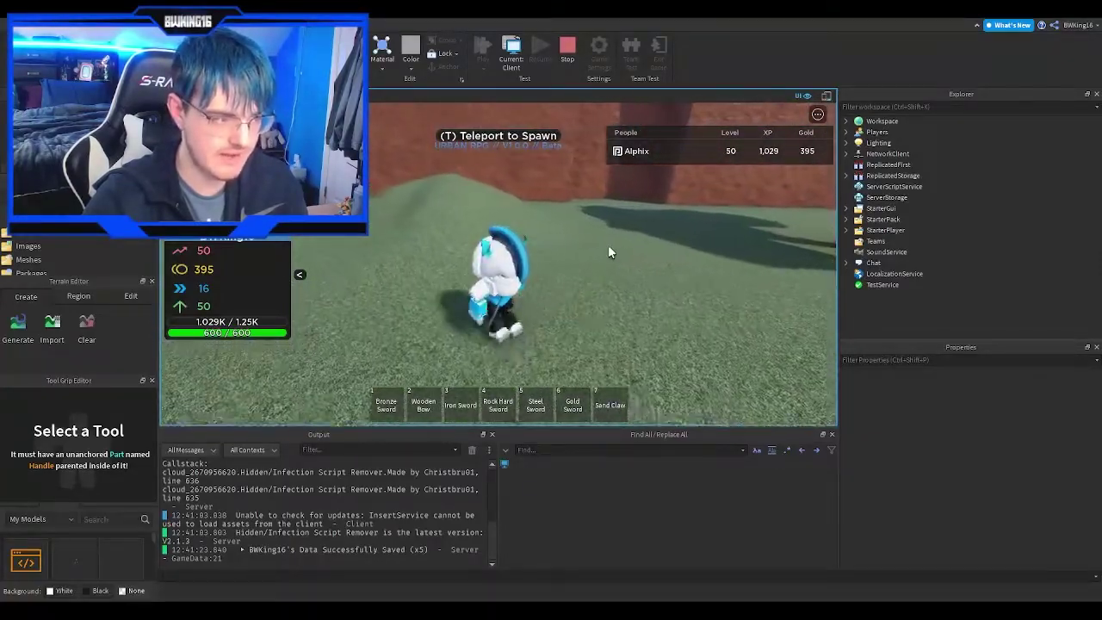
{"action": "key", "text": "w"}
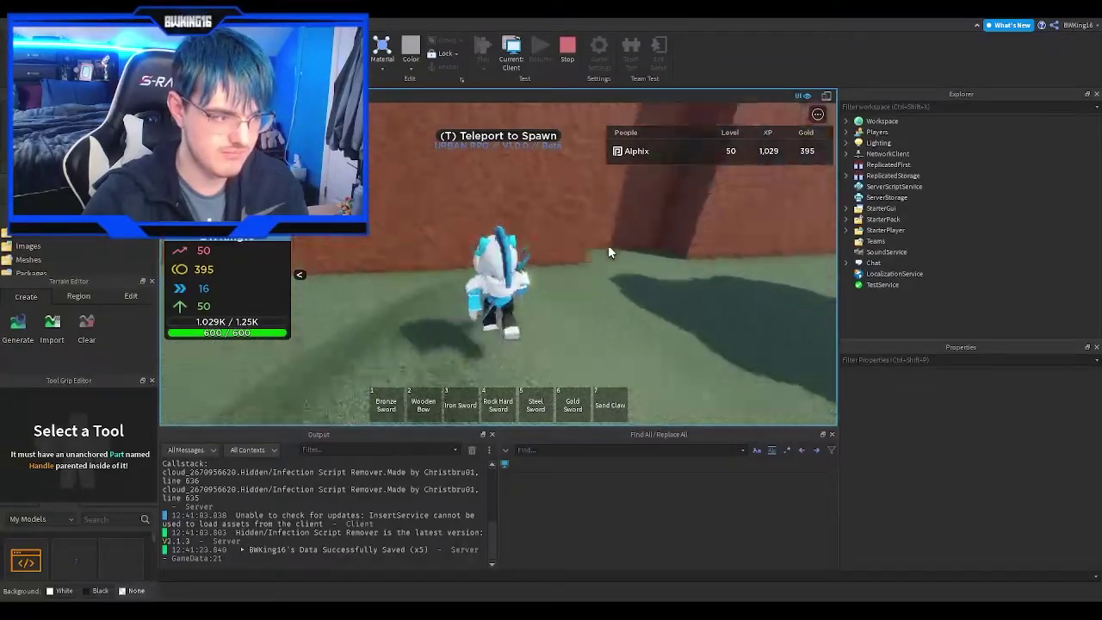
Turn the character back from the wall and run past the following Thief toward the end of the stretched part
{"action": "key", "text": "d"}
{"action": "key", "text": "w"}
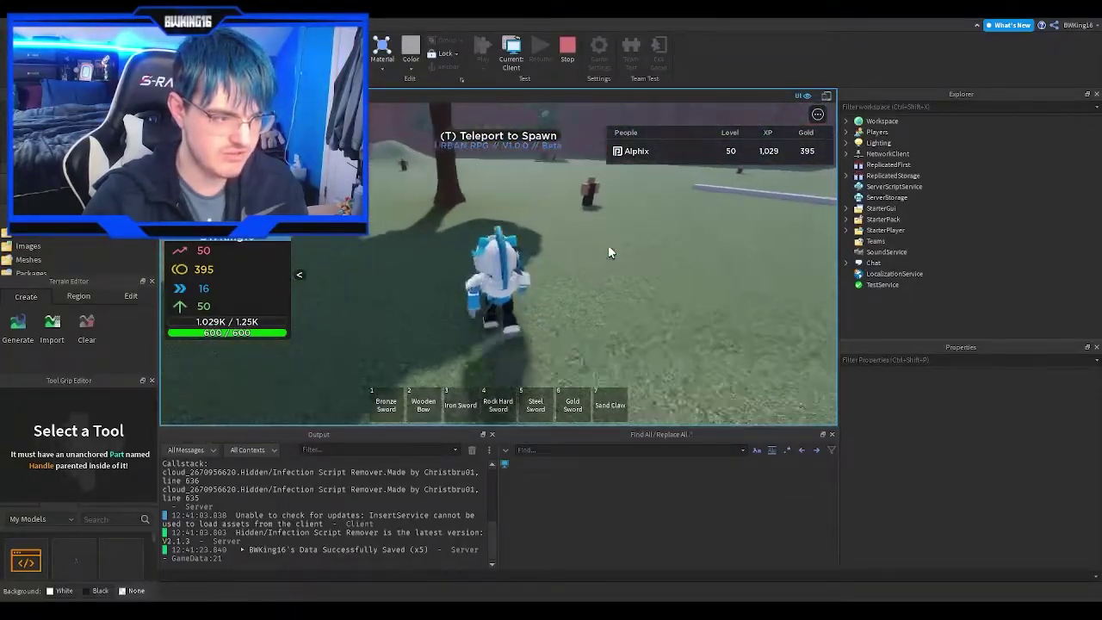
{"action": "key", "text": "w"}
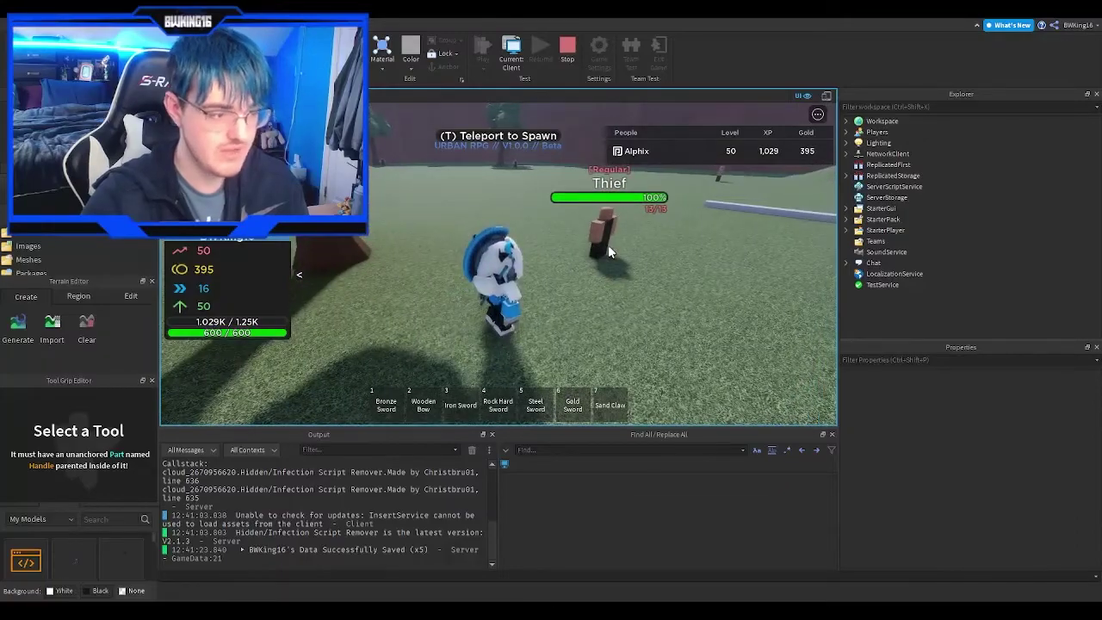
{"action": "key", "text": "w"}
{"action": "key", "text": "d"}
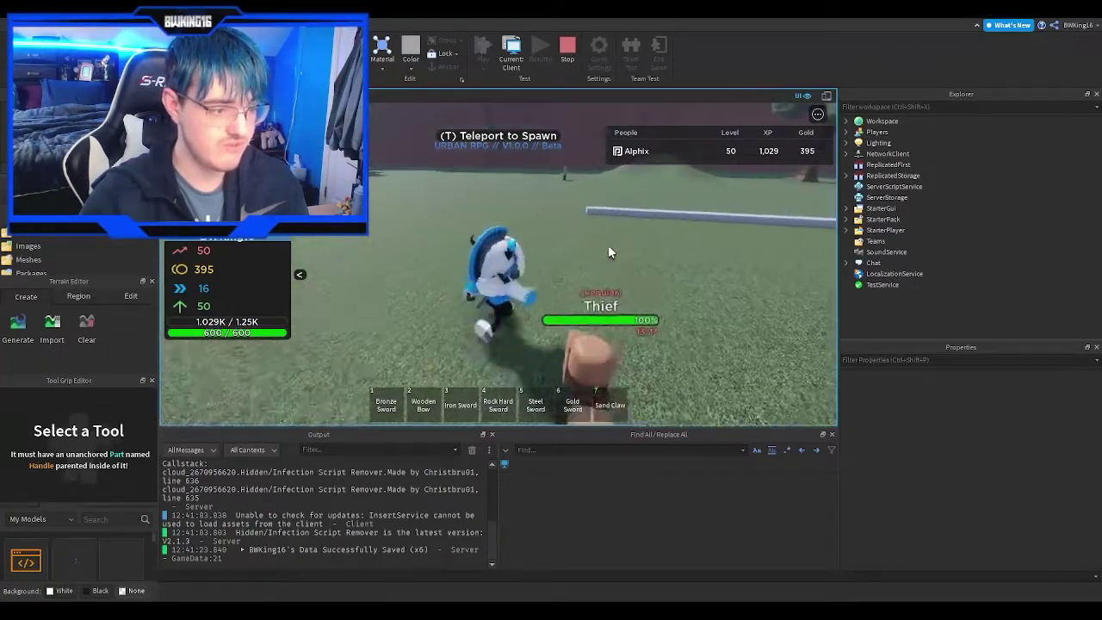
{"action": "key", "text": "d"}
{"action": "key", "text": "w"}
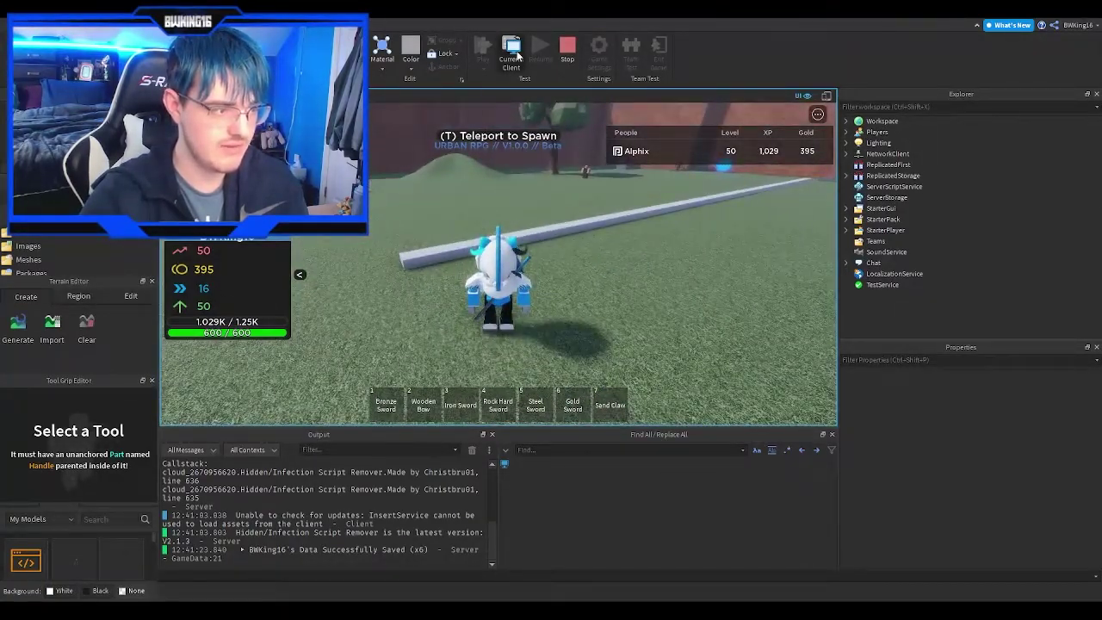
Switch to the server view, select the previously checked Thief and collapse the expanded Thief models in the hierarchy
{"action": "left_click", "coordinate": [512, 50]}
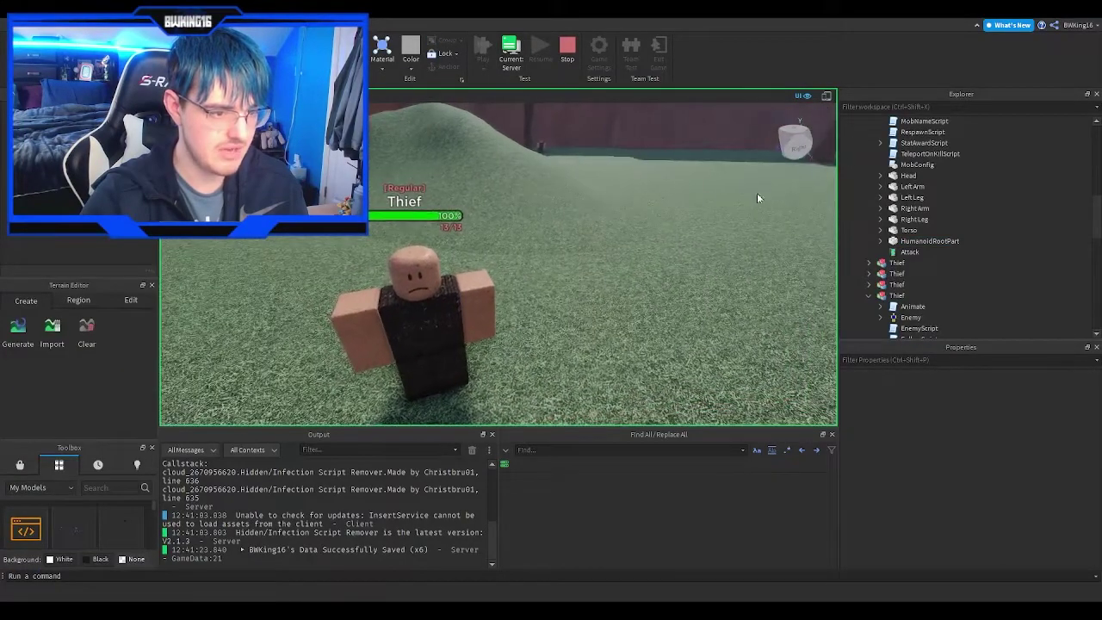
{"action": "scroll", "coordinate": [936, 196], "scroll_direction": "up", "scroll_amount": 4}
{"action": "left_click", "coordinate": [878, 151]}
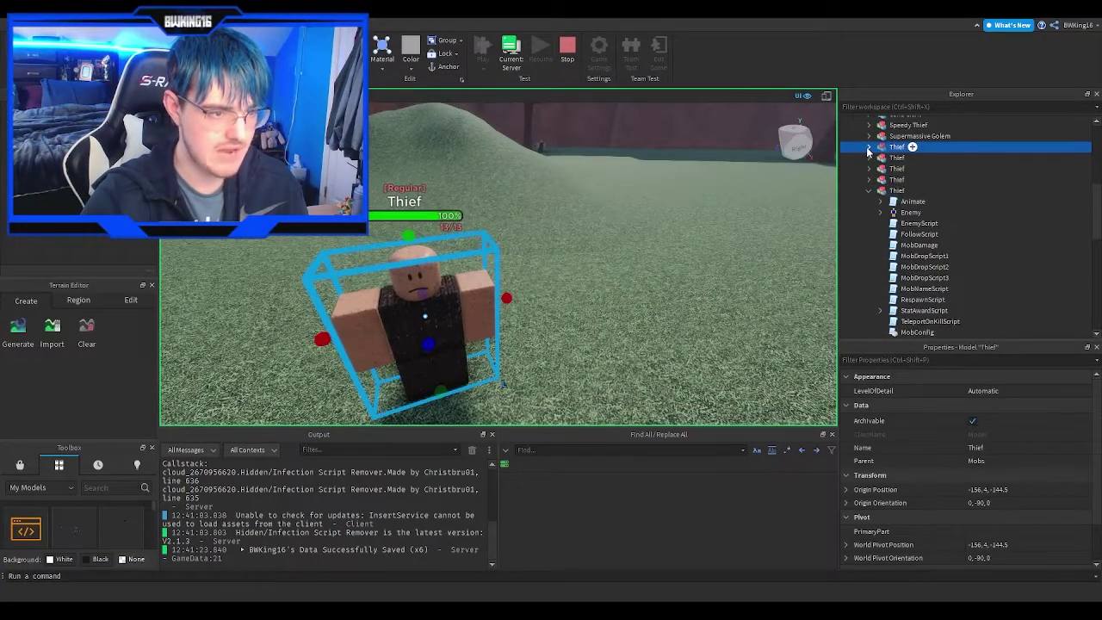
{"action": "left_click", "coordinate": [870, 147]}
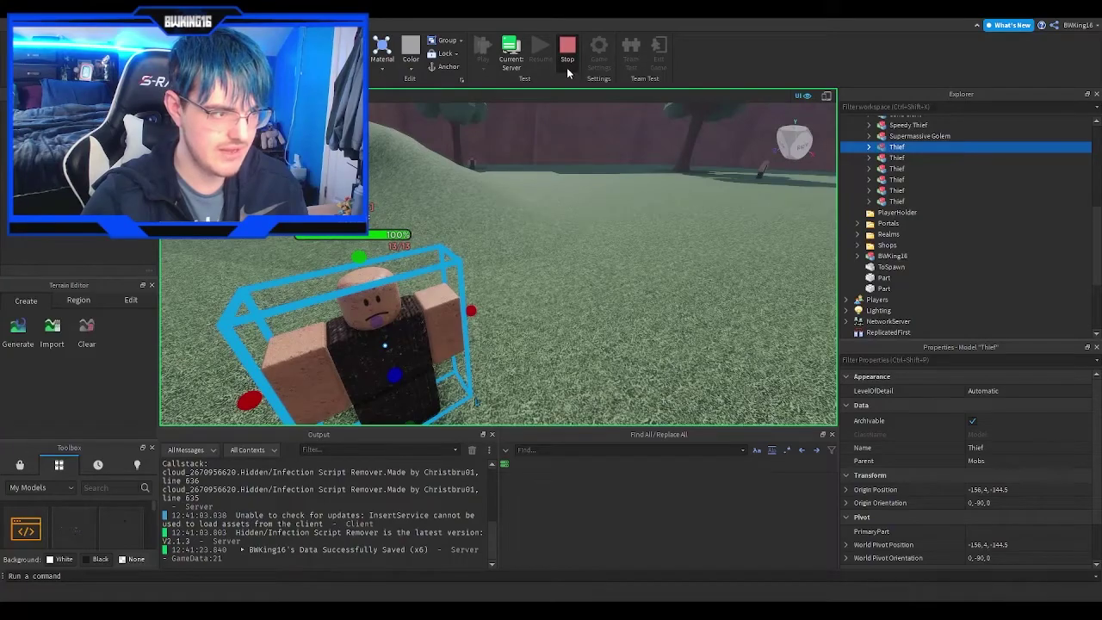
Stop the playtest and open the AnchorMobsOutOfDistance script at the line that loops through the mobs with GetChildren
{"action": "left_click", "coordinate": [566, 67]}
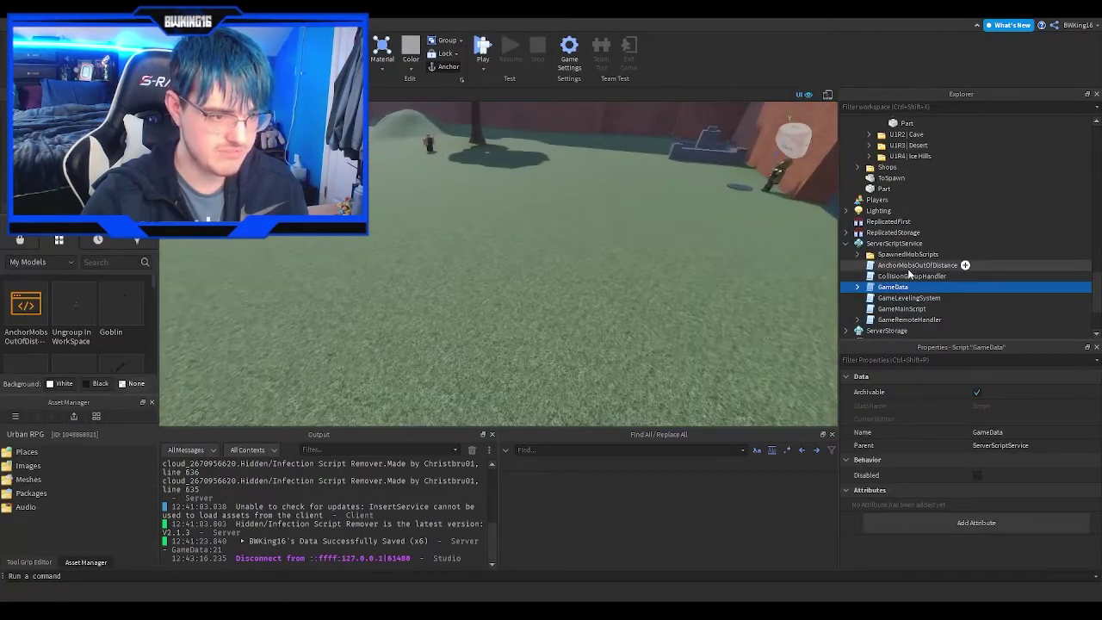
{"action": "double_click", "coordinate": [898, 268]}
{"action": "left_click", "coordinate": [283, 229]}
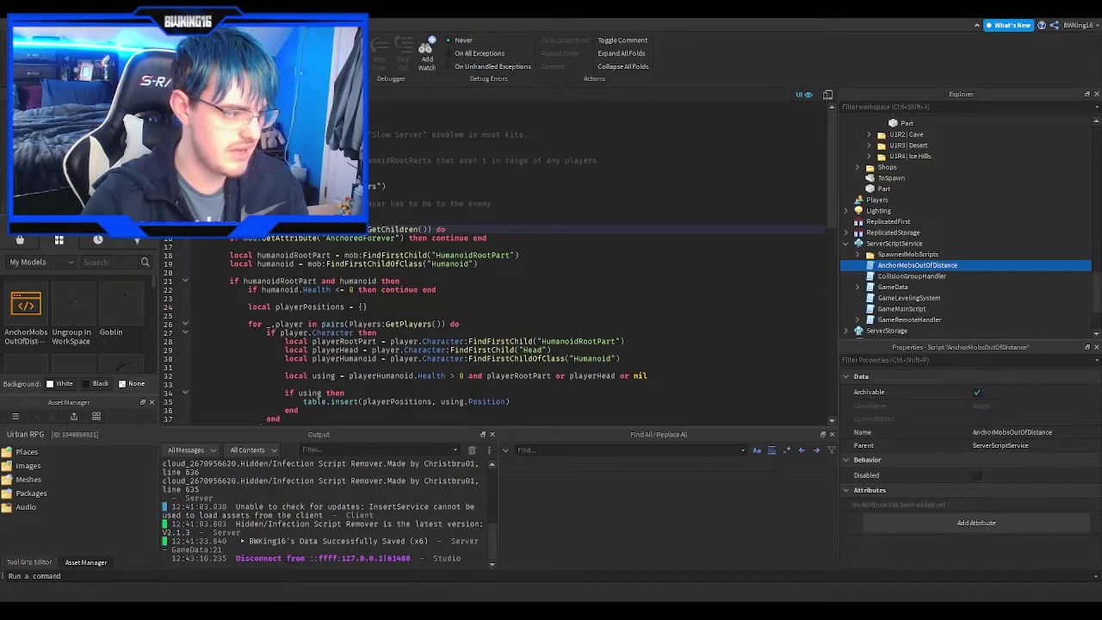
Collapse the Realms folder and rename the Mobs folder in Workspace to MobHolder
{"action": "scroll", "coordinate": [906, 220], "scroll_direction": "up", "scroll_amount": 15}
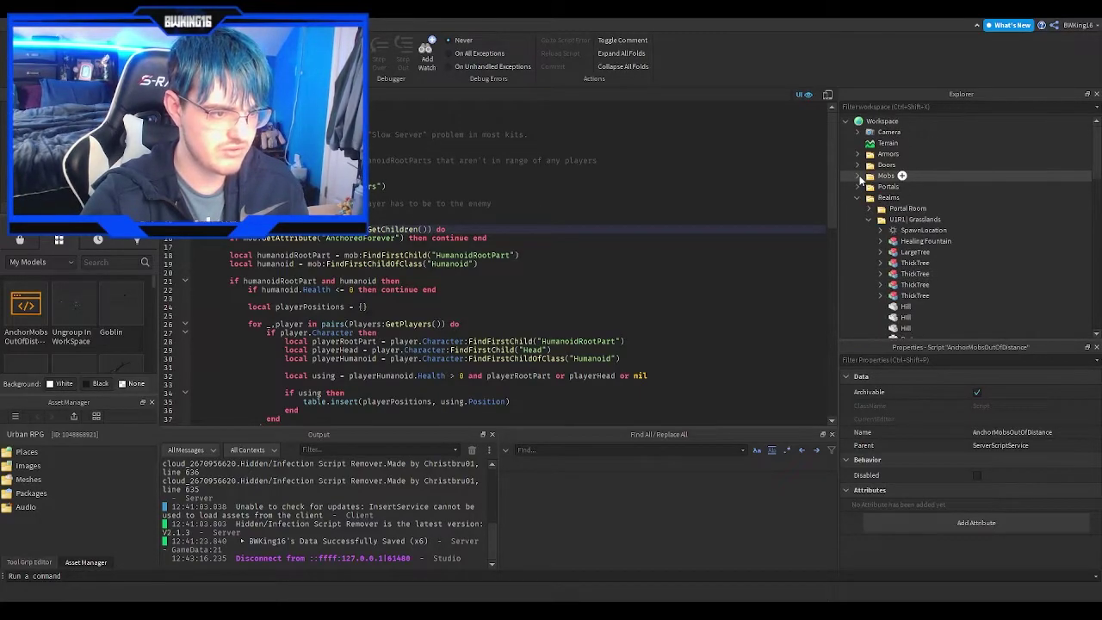
{"action": "left_click", "coordinate": [860, 198]}
{"action": "left_click", "coordinate": [884, 175]}
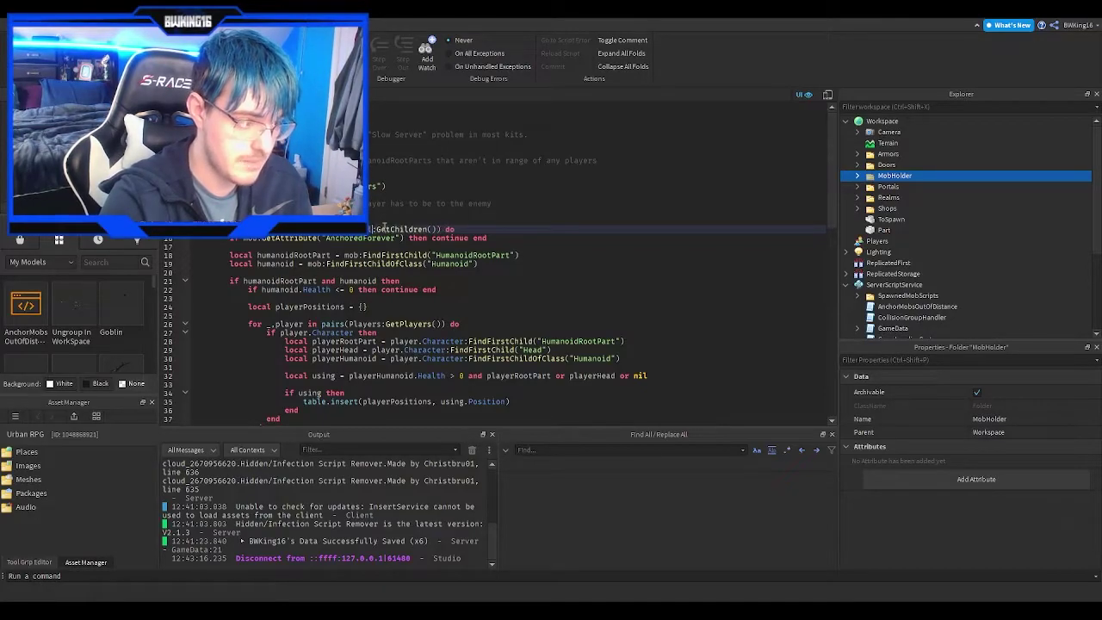
Change the folder name in the script's GetChildren loop to MobHolder to match the renamed folder
{"action": "key", "text": "Up"}
{"action": "key", "text": "Up"}
{"action": "key", "text": "Up"}
{"action": "key", "text": "Up"}
{"action": "key", "text": "Up"}
{"action": "key", "text": "Up"}
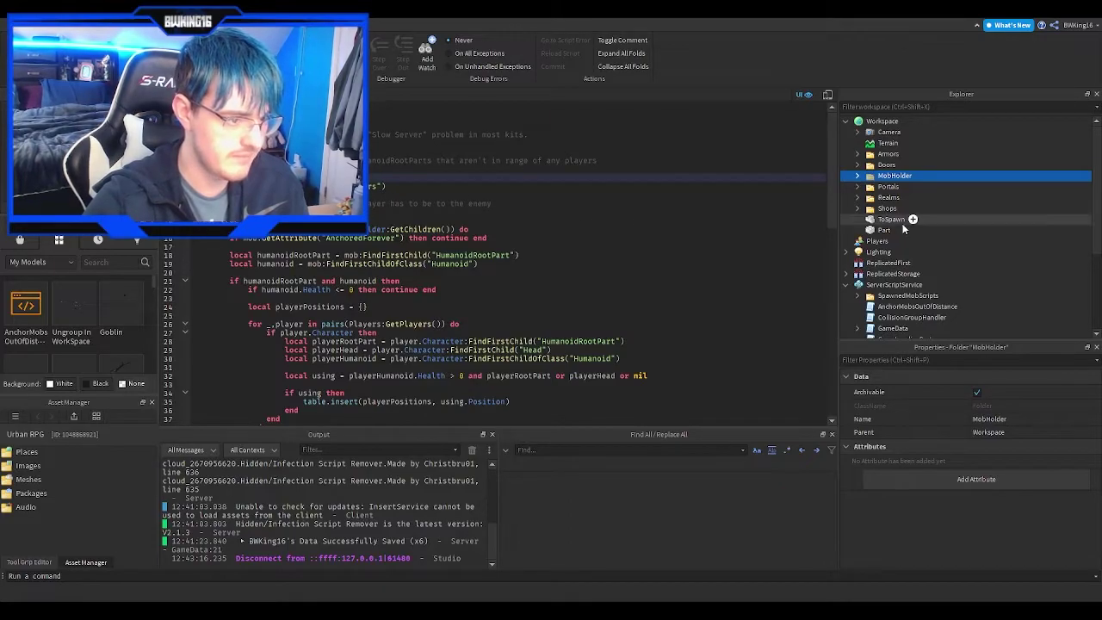
Rename the MobHolder folder in Workspace back to Mobs and restore Mobs in the script's GetChildren loop
{"action": "left_click_drag", "start_coordinate": [902, 228], "coordinate": [894, 180]}
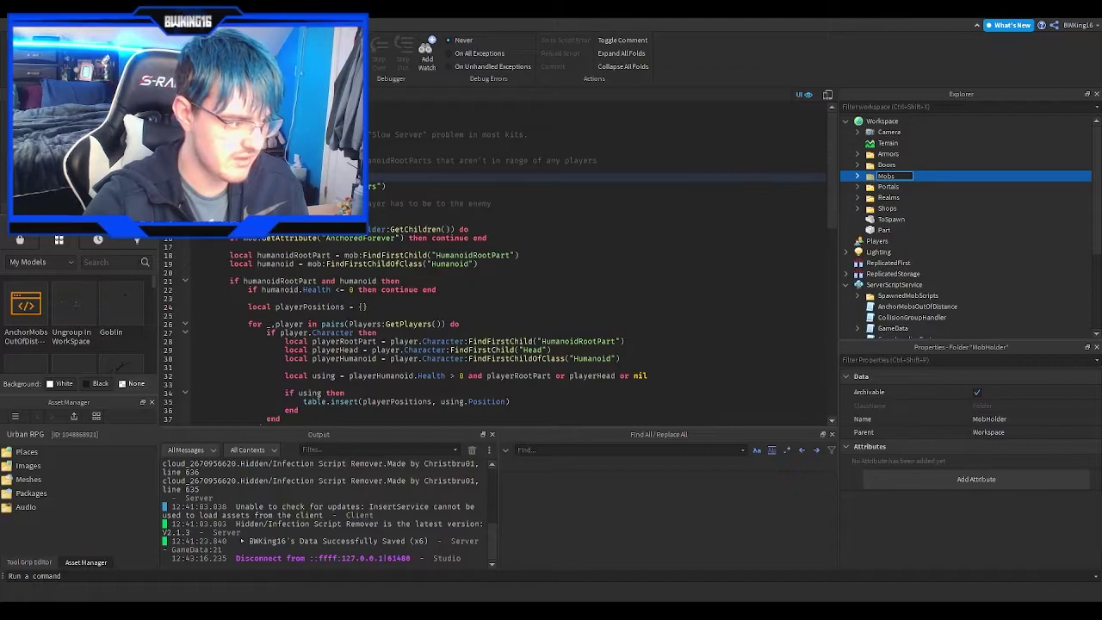
{"action": "key", "text": "Return"}
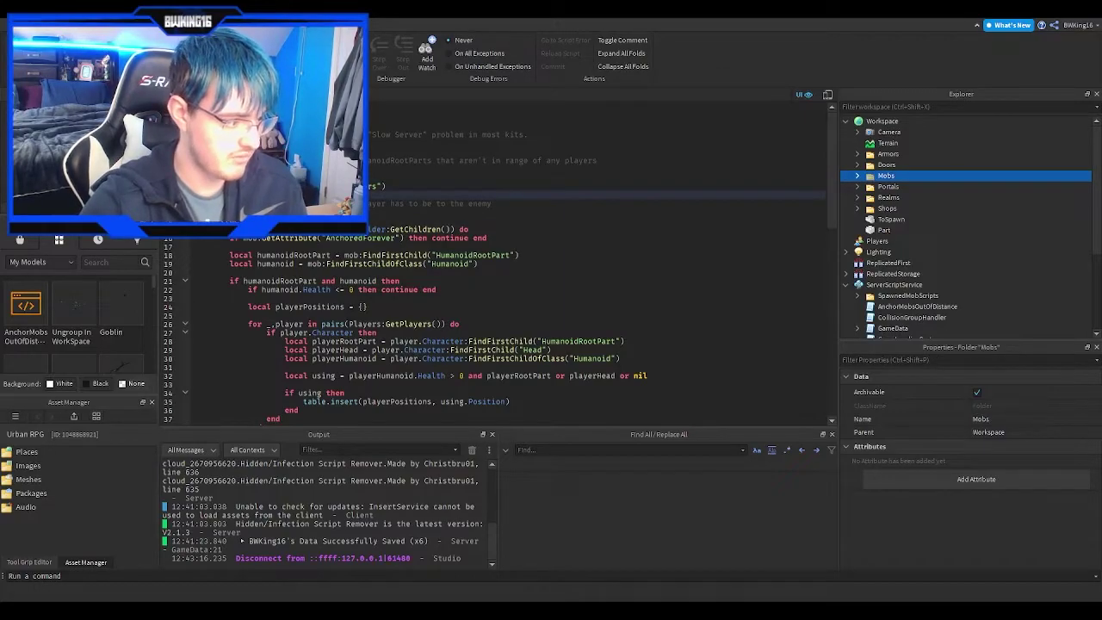
{"action": "scroll", "coordinate": [499, 265], "scroll_direction": "down", "scroll_amount": 1}
{"action": "scroll", "coordinate": [500, 266], "scroll_direction": "up", "scroll_amount": 1}
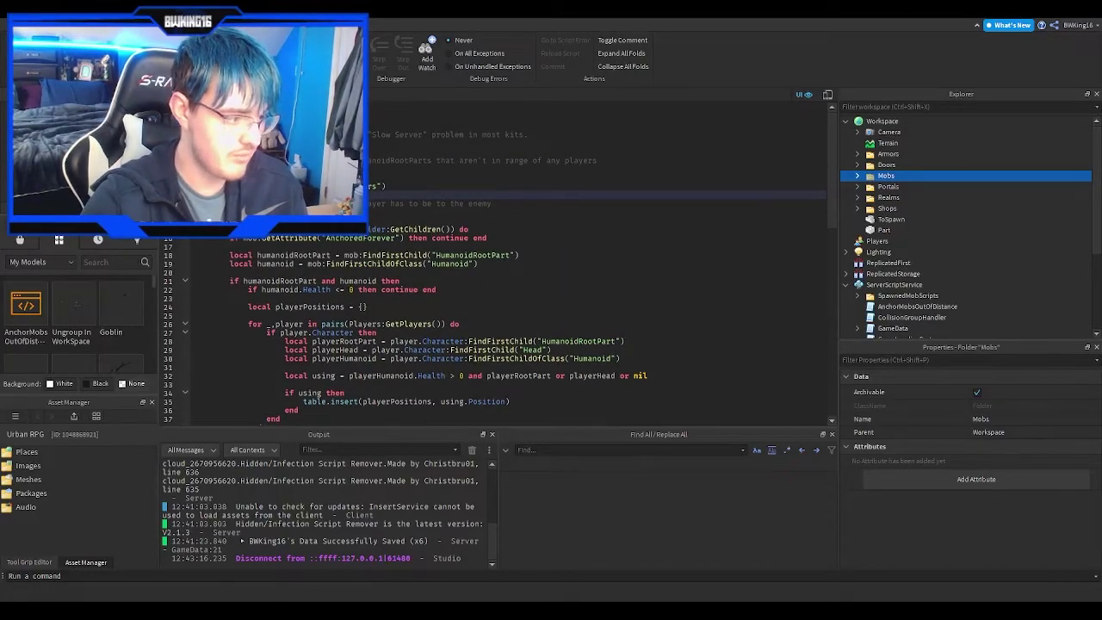
{"action": "double_click", "coordinate": [387, 229]}
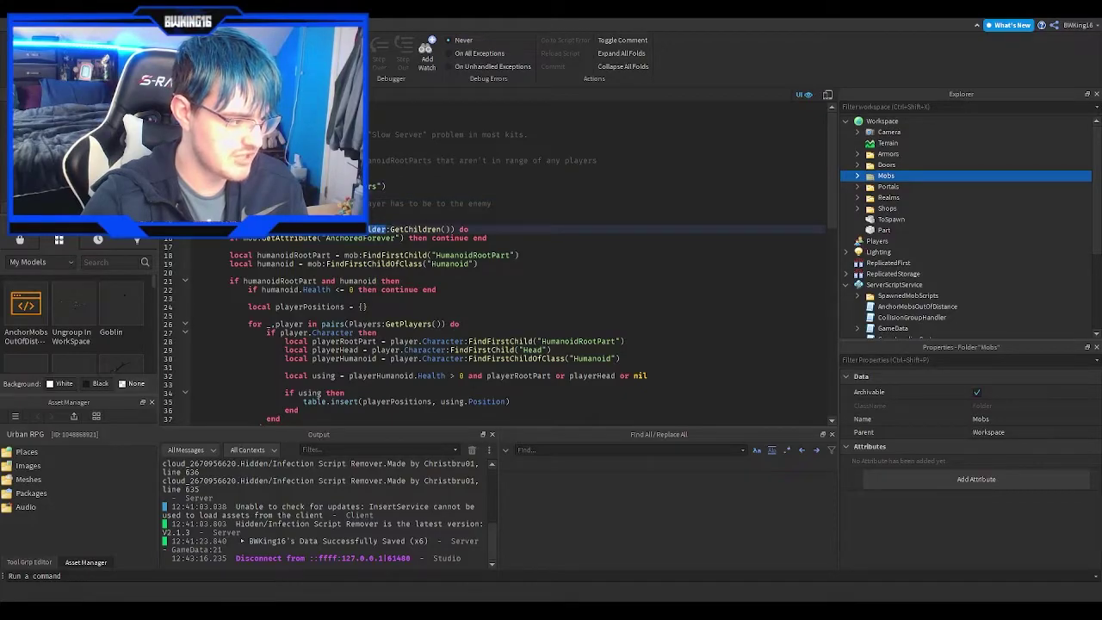
{"action": "left_click", "coordinate": [413, 203]}
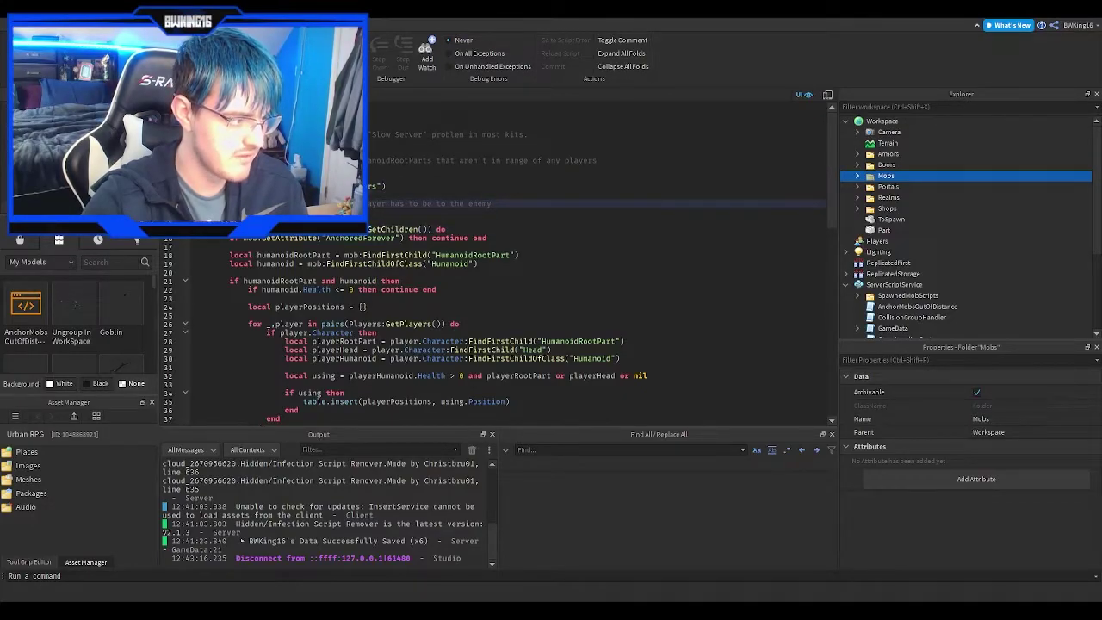
Switch from the script to the 3D view and focus the camera on the Part in Workspace
{"action": "left_click", "coordinate": [198, 95]}
{"action": "left_click", "coordinate": [488, 231]}
{"action": "right_click_drag", "start_coordinate": [492, 231], "coordinate": [493, 231]}
{"action": "key", "text": "w"}
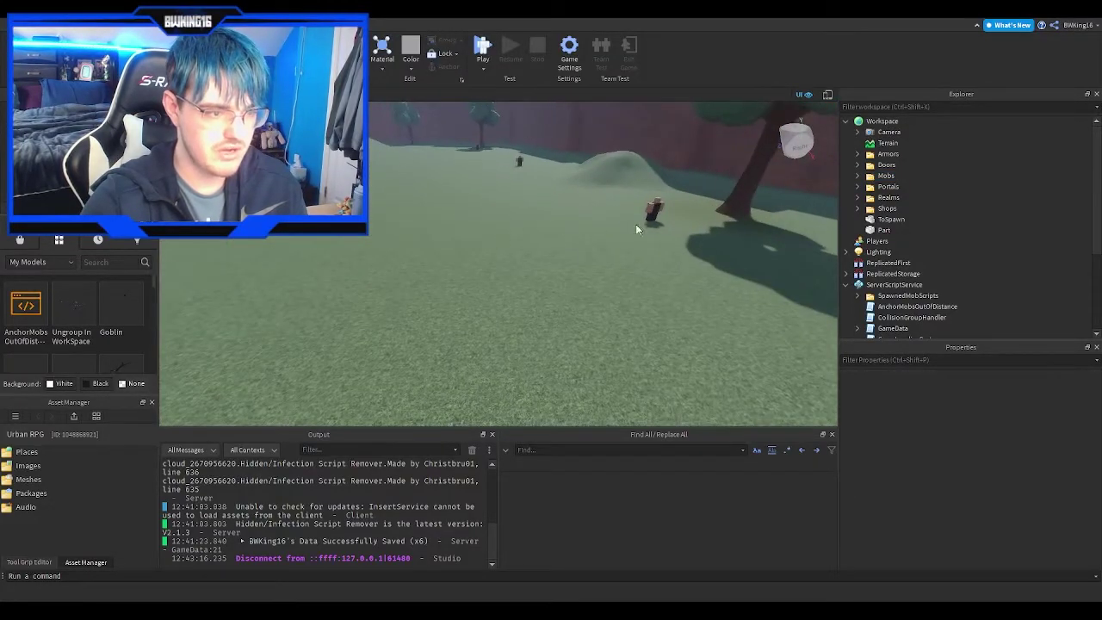
{"action": "left_click", "coordinate": [896, 230]}
{"action": "key", "text": "f"}
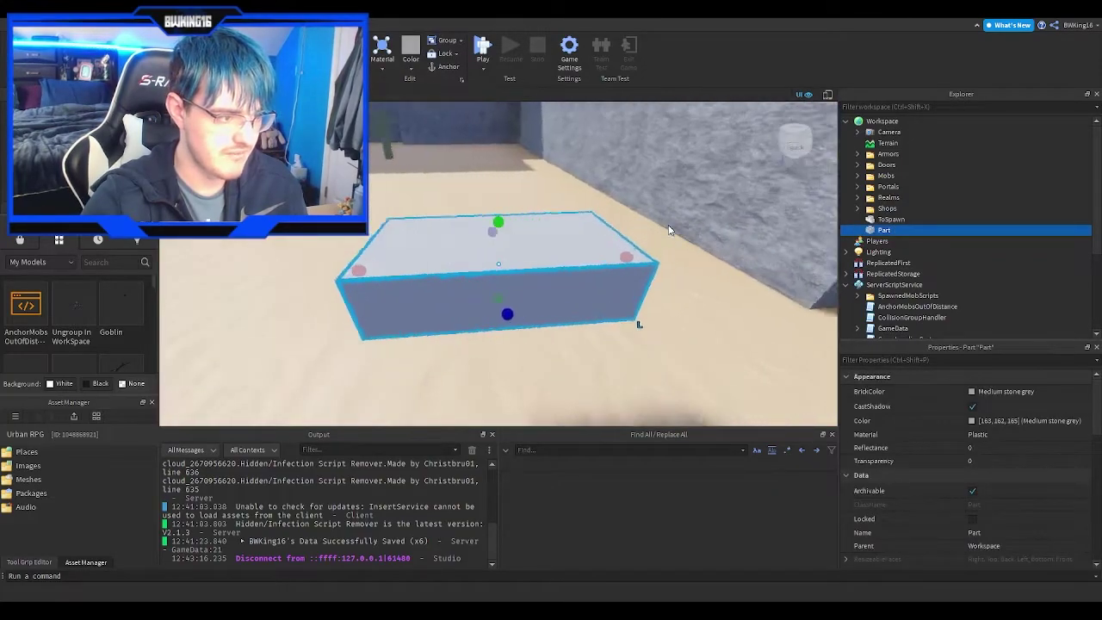
Deselect the Part and fly the camera to the grassy area to view the mobs around the trees
{"action": "left_click", "coordinate": [694, 215]}
{"action": "key", "text": "w"}
{"action": "right_click_drag", "start_coordinate": [694, 215], "coordinate": [505, 165]}
{"action": "key", "text": "w"}
{"action": "right_click_drag", "start_coordinate": [503, 332], "coordinate": [504, 332]}
{"action": "key", "text": "w"}
{"action": "key", "text": "w"}
{"action": "key", "text": "s"}
{"action": "key", "text": "w"}
{"action": "right_click_drag", "start_coordinate": [502, 332], "coordinate": [502, 332]}
{"action": "key", "text": "w"}
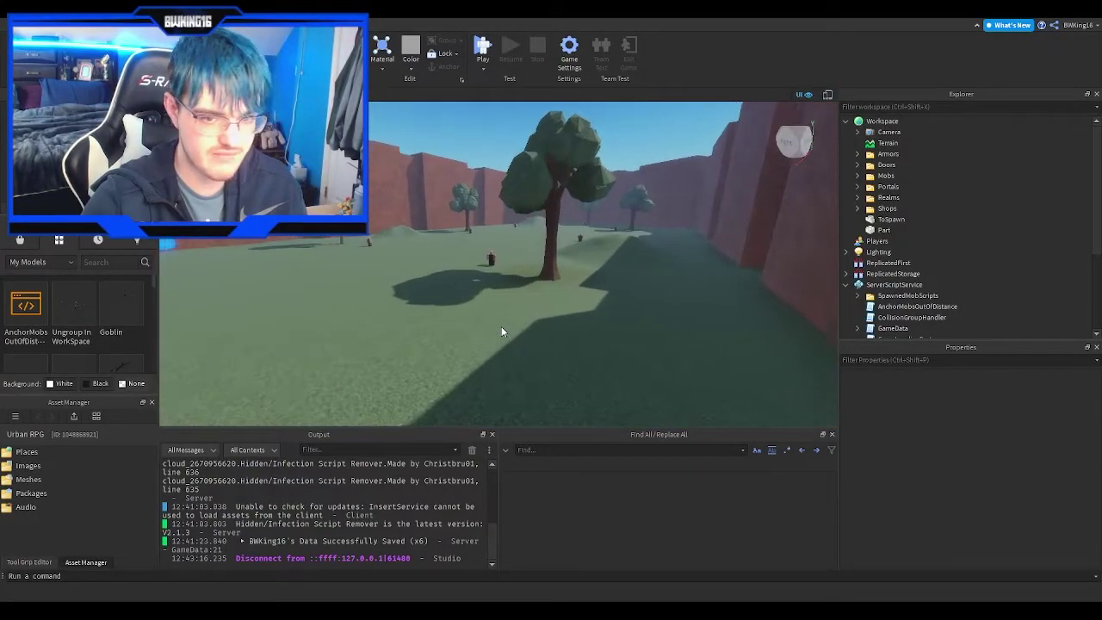